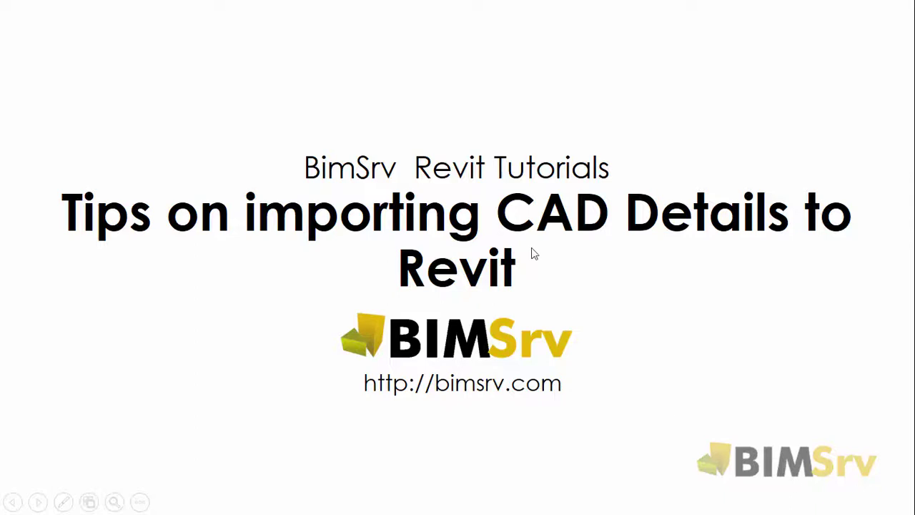
Advance past the About BimSrv, The Process and overview slides to Clean & Adjust DWG
left_click(533, 254)
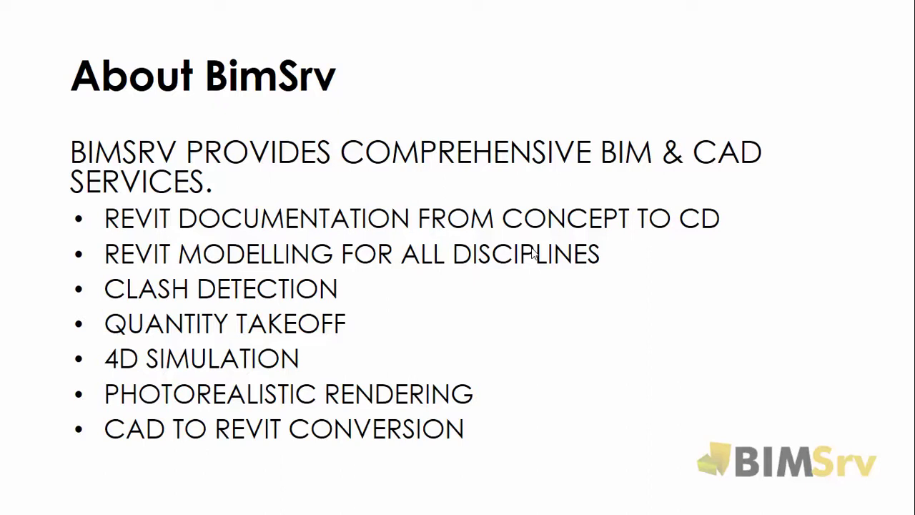
left_click(533, 254)
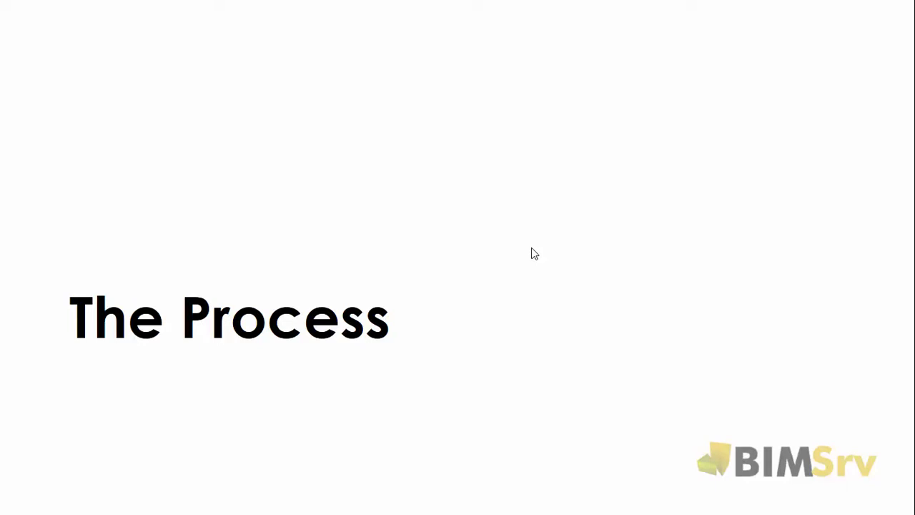
left_click(533, 254)
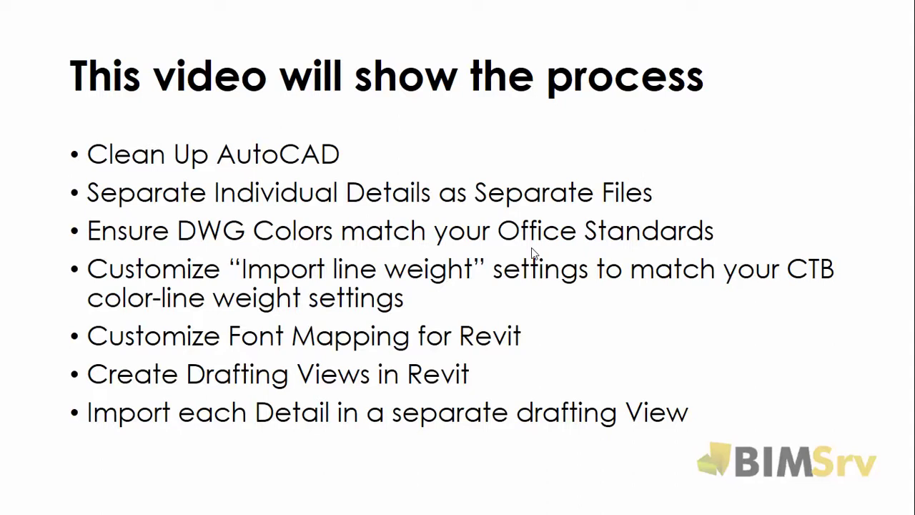
left_click(533, 254)
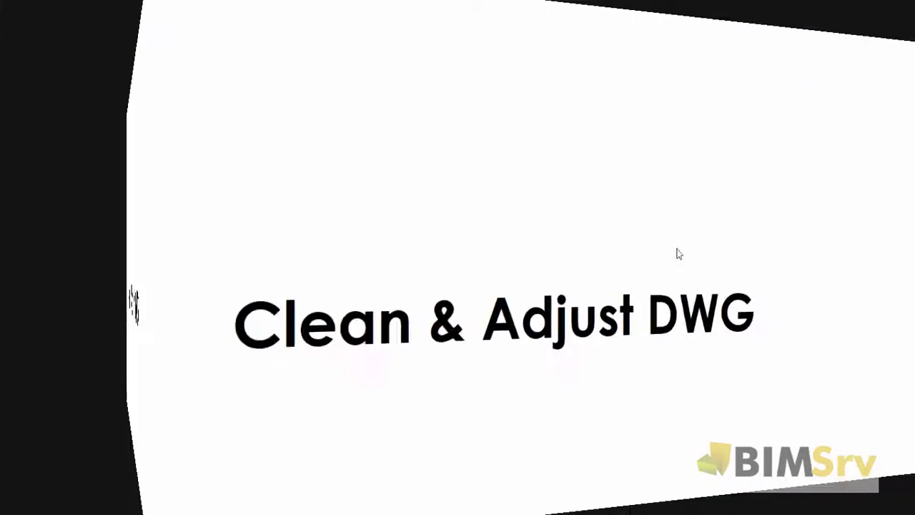
Advance through the Clean up DWG file, Insert DWG and import line weight slides to You're Done
left_click(533, 254)
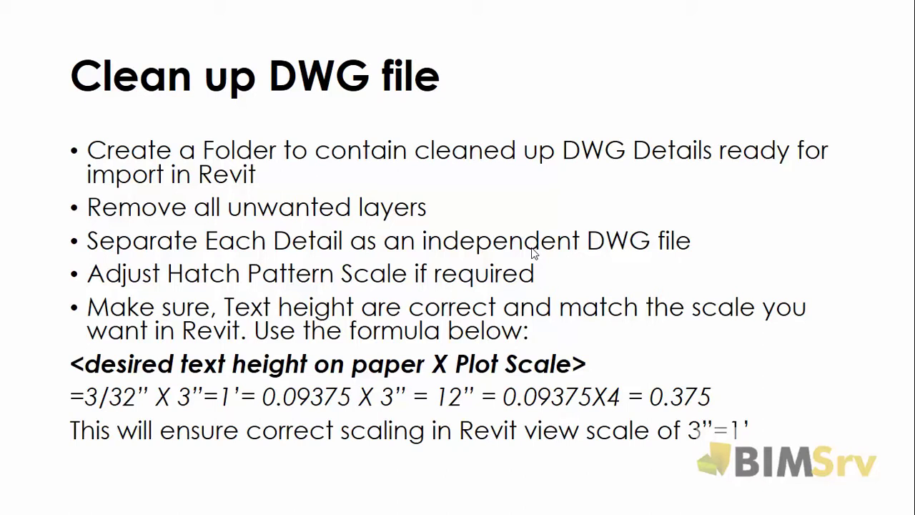
left_click(533, 253)
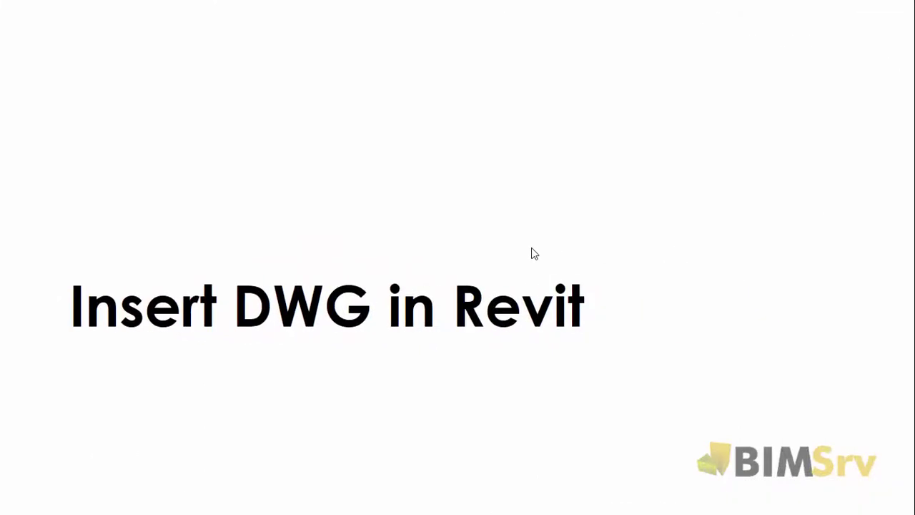
left_click(533, 248)
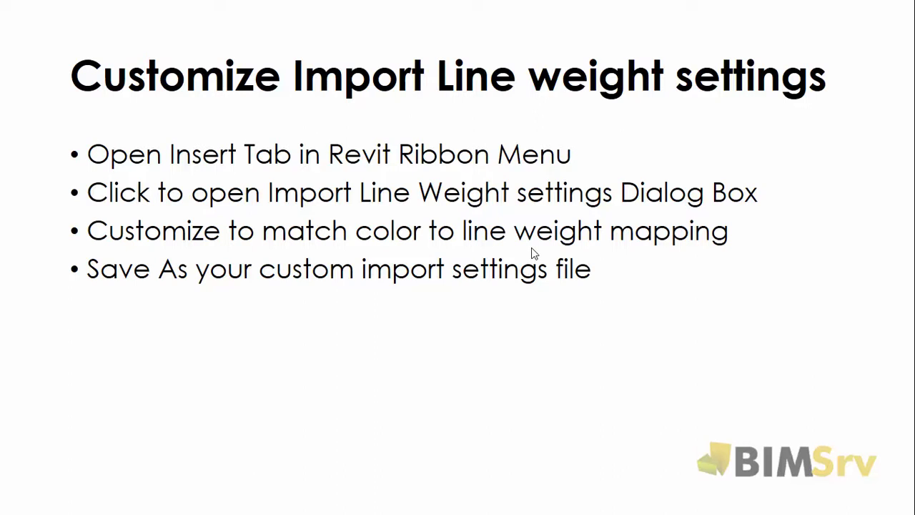
left_click(532, 249)
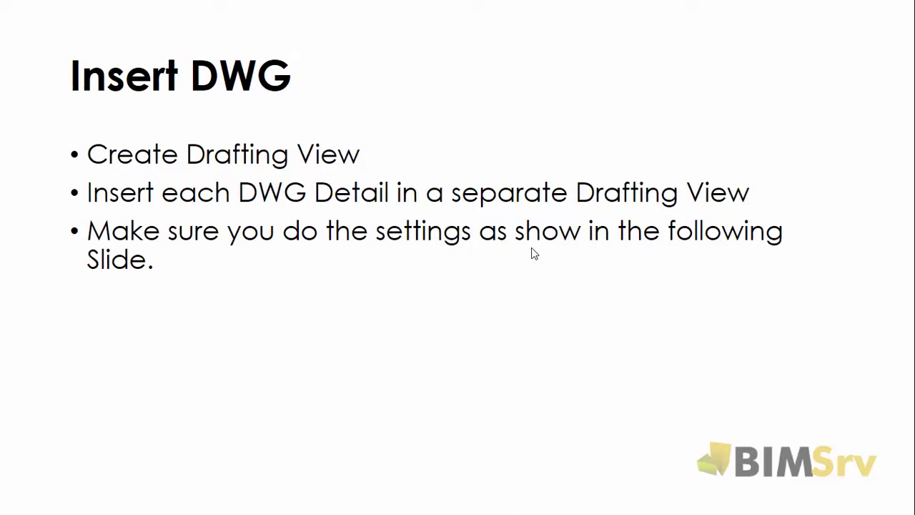
left_click(532, 249)
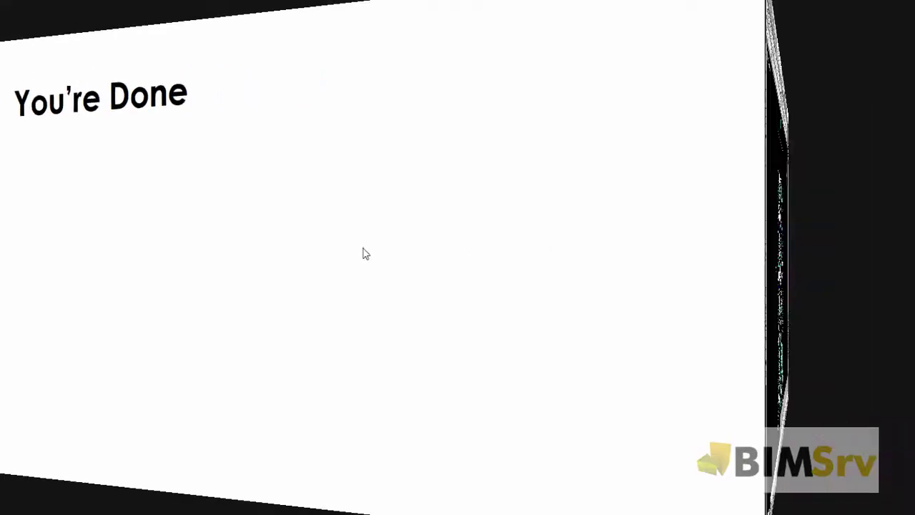
Start WBLOCK and window-select the ROOF TO WALL detail's 127 objects
type("w")
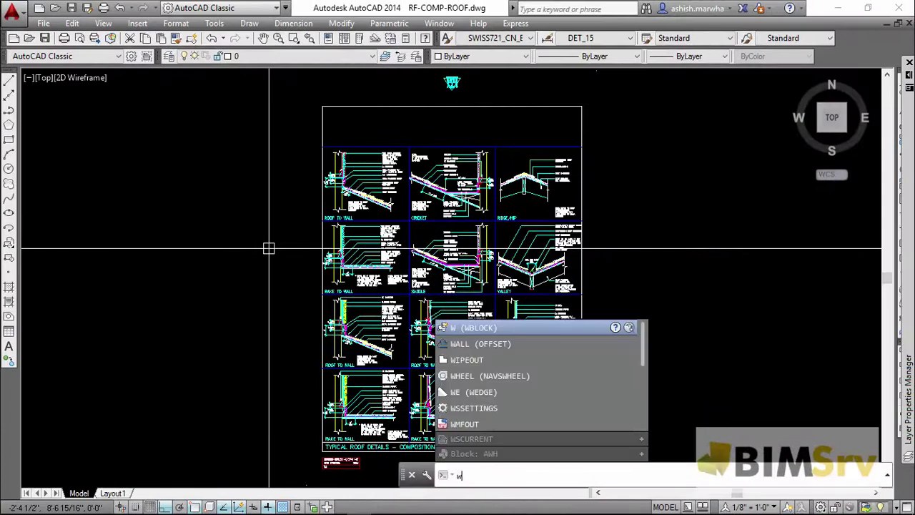
left_click(465, 327)
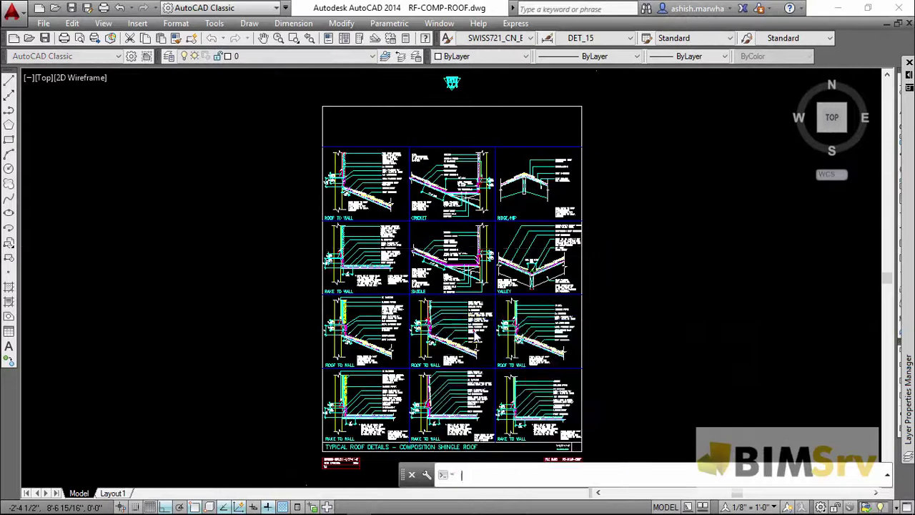
left_click(462, 211)
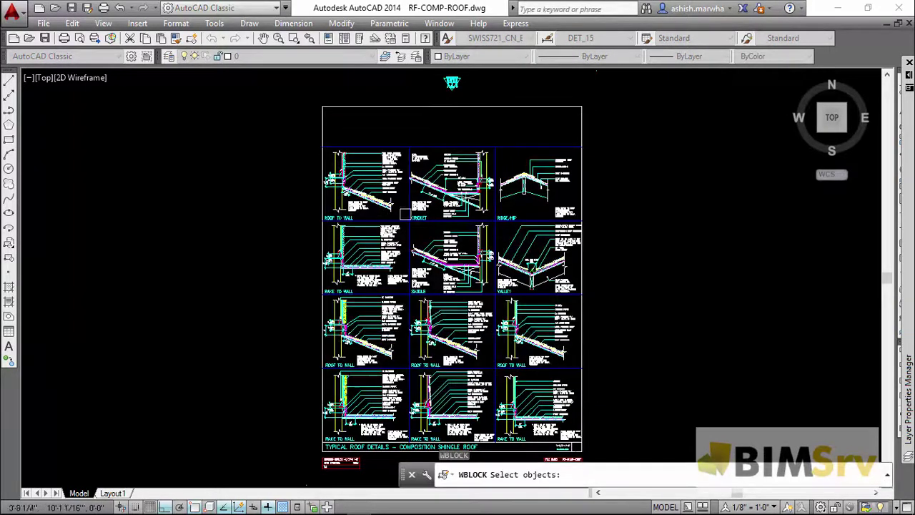
scroll(286, 201, "up", 1)
scroll(284, 231, "up", 1)
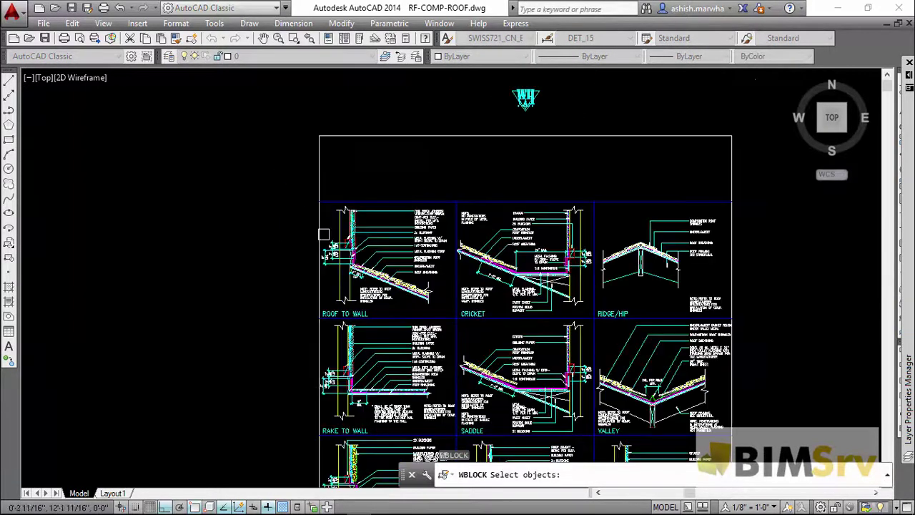
left_click(299, 190)
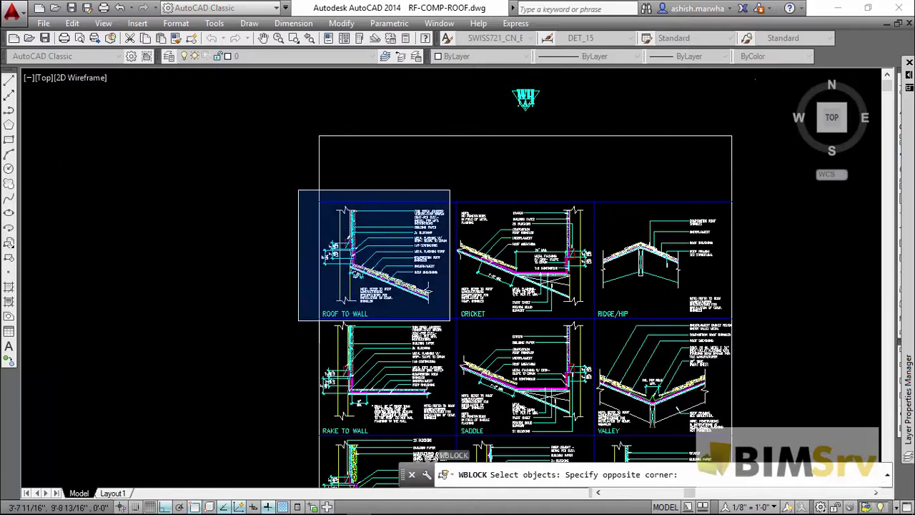
left_click(450, 320)
key("Return")
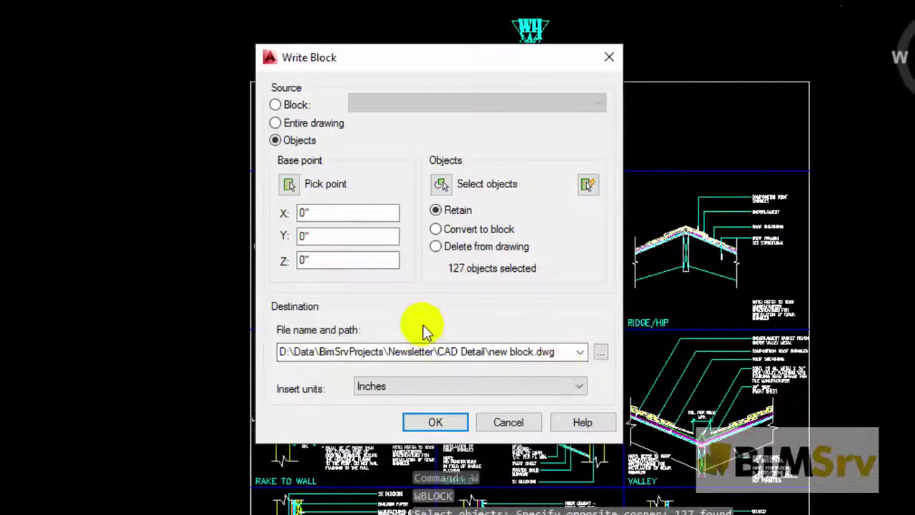
Write the selection to CAD Block Detail.dwg in the CAD Detail folder, then zoom extents
left_click(601, 352)
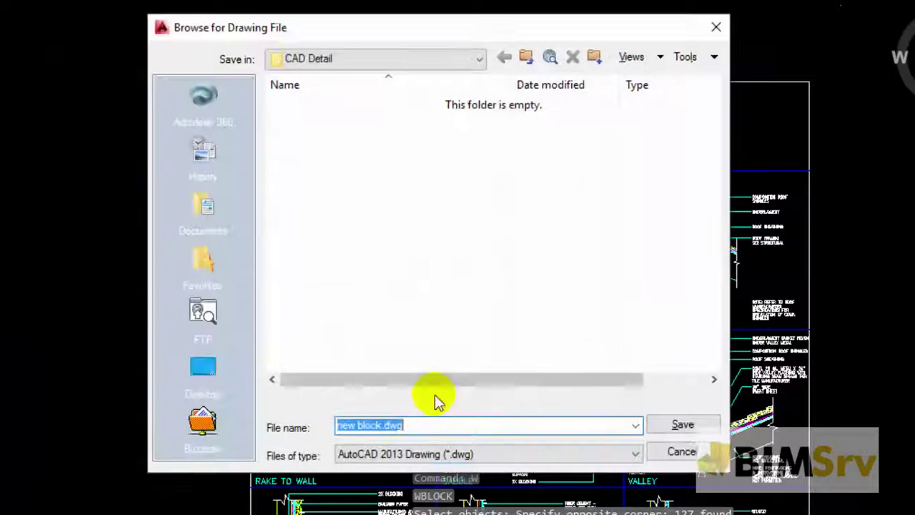
left_click_drag(379, 427, 321, 426)
type("CAD")
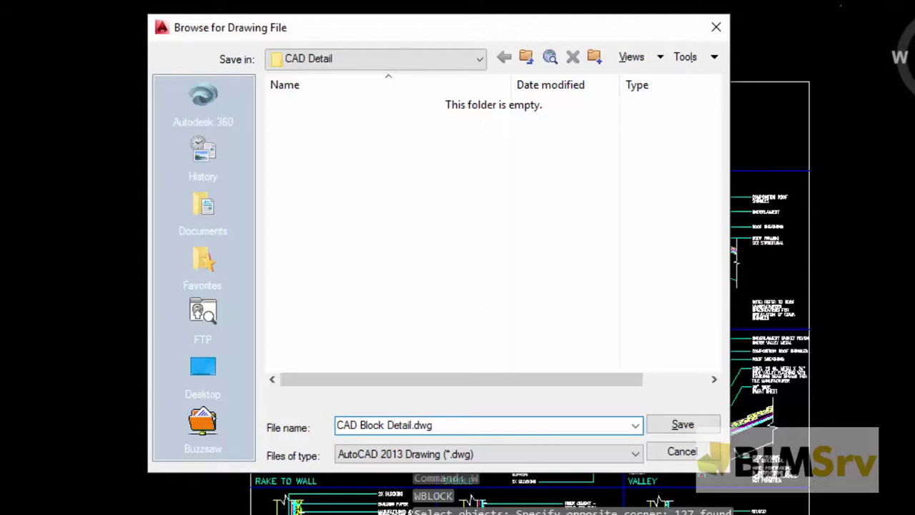
left_click(685, 428)
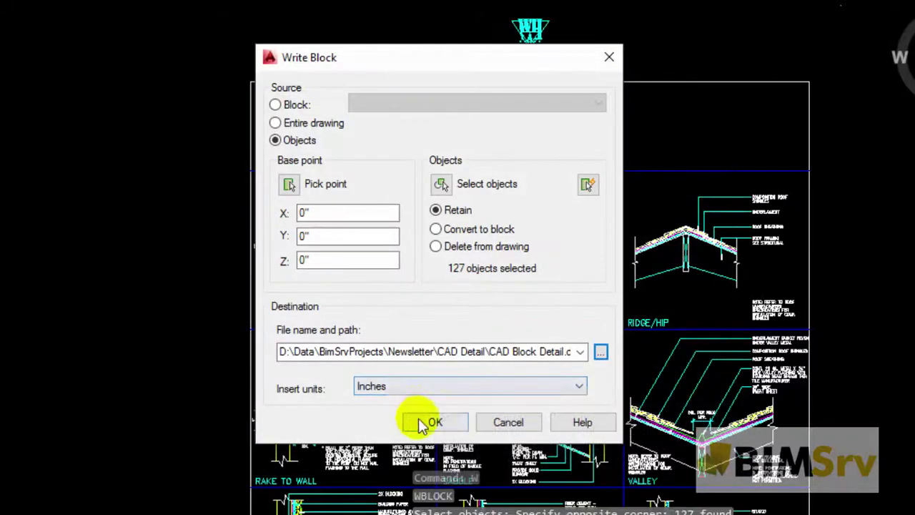
left_click(437, 422)
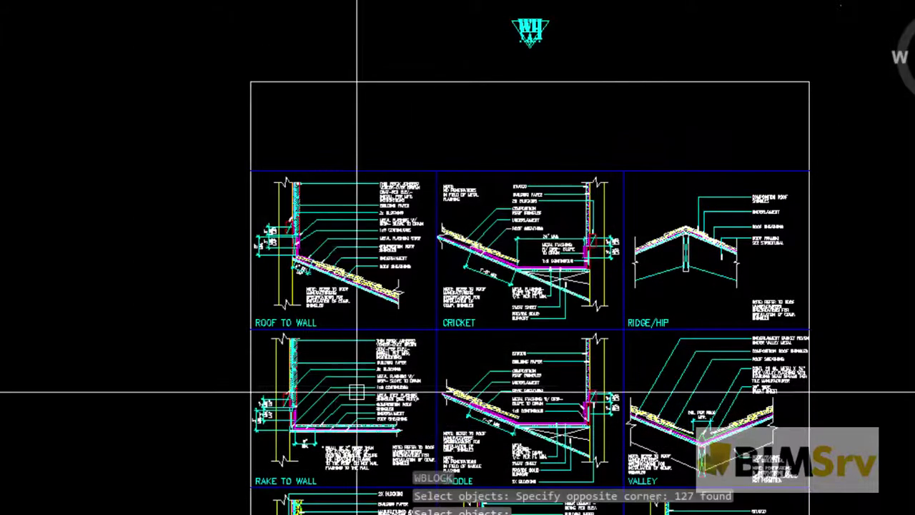
middle_click(211, 351)
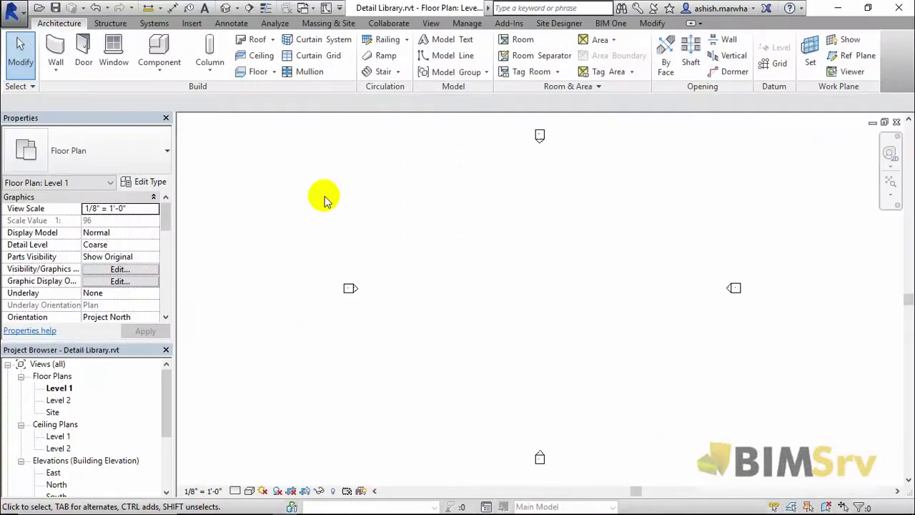
Create a 3" = 1'-0" drafting view named Roof to Wall Detail and reveal it under Drafting Views
left_click(430, 23)
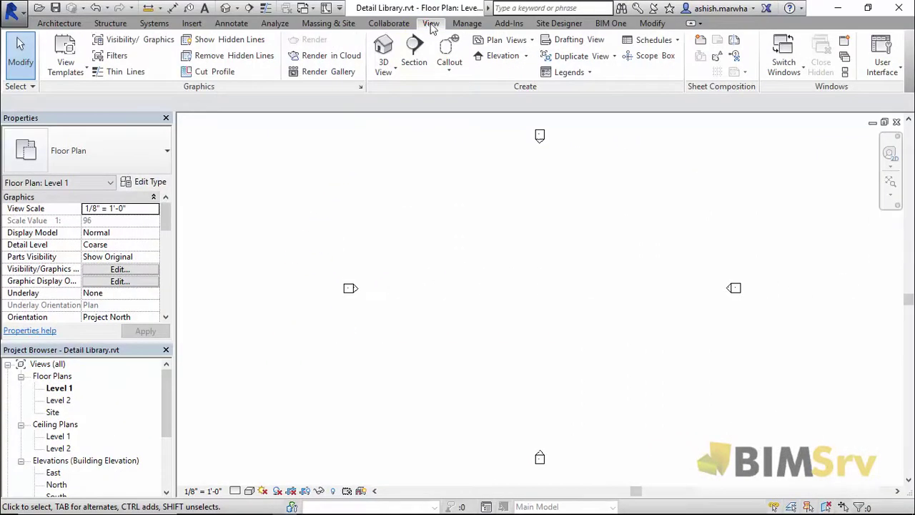
left_click(565, 40)
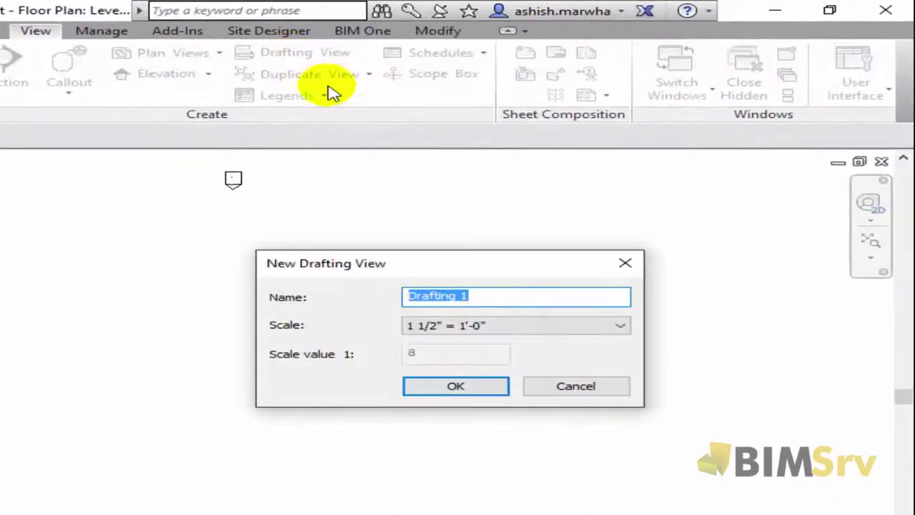
type("Roof to Wall Detail")
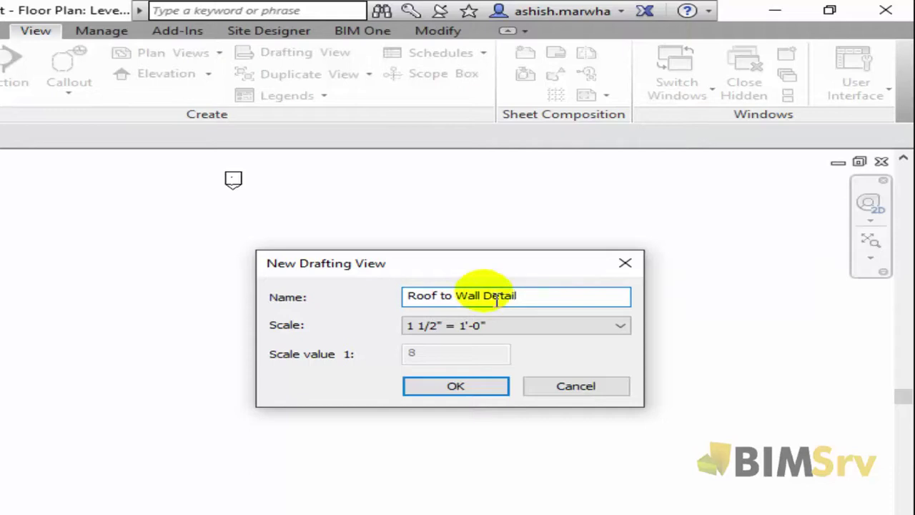
left_click(595, 331)
left_click(438, 377)
left_click(441, 385)
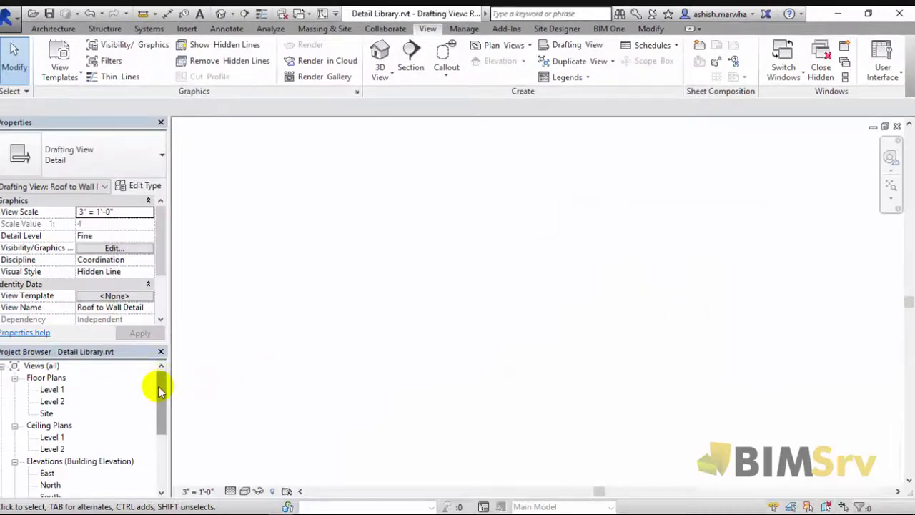
left_click_drag(158, 390, 159, 445)
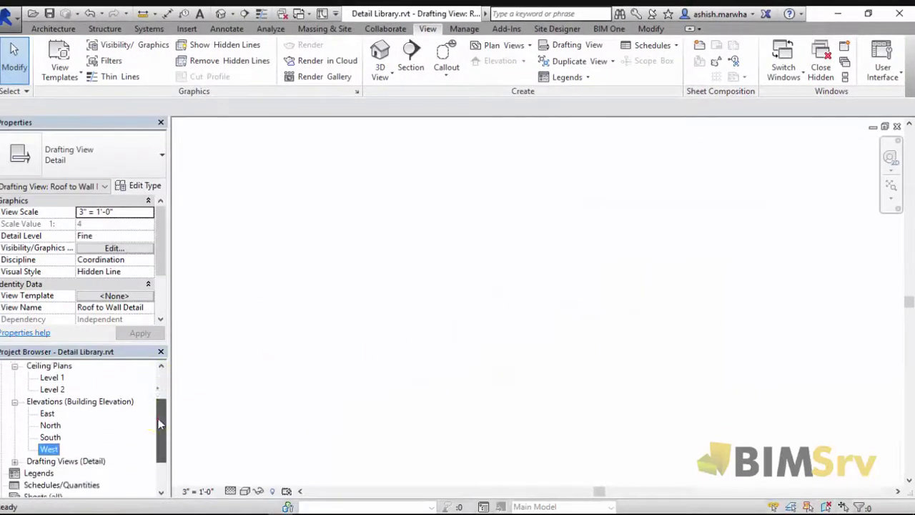
left_click(15, 415)
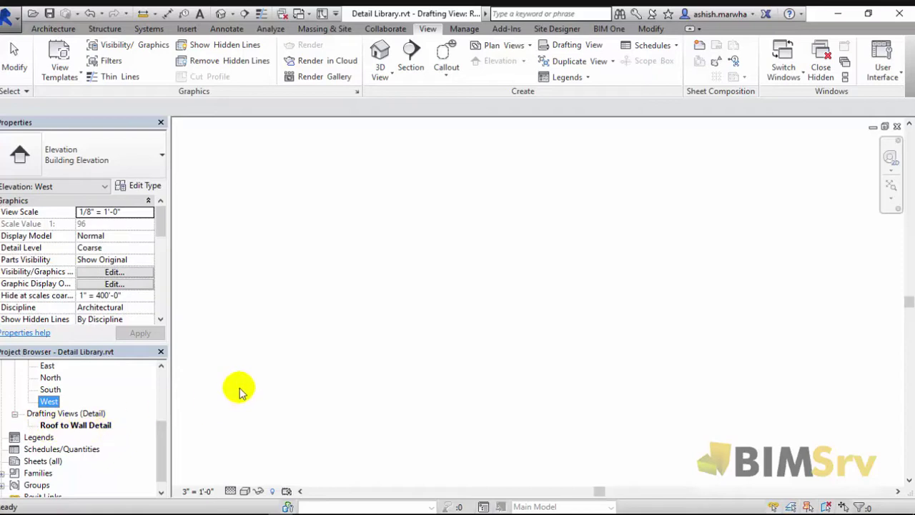
Accept the import line weight mapping, then choose CAD Block Detail.dwg for a black-and-white import
left_click(187, 31)
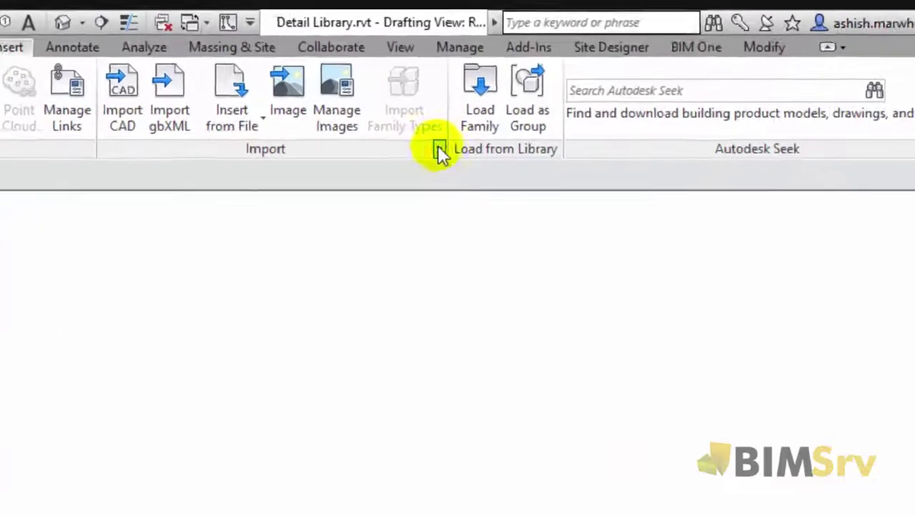
left_click(451, 92)
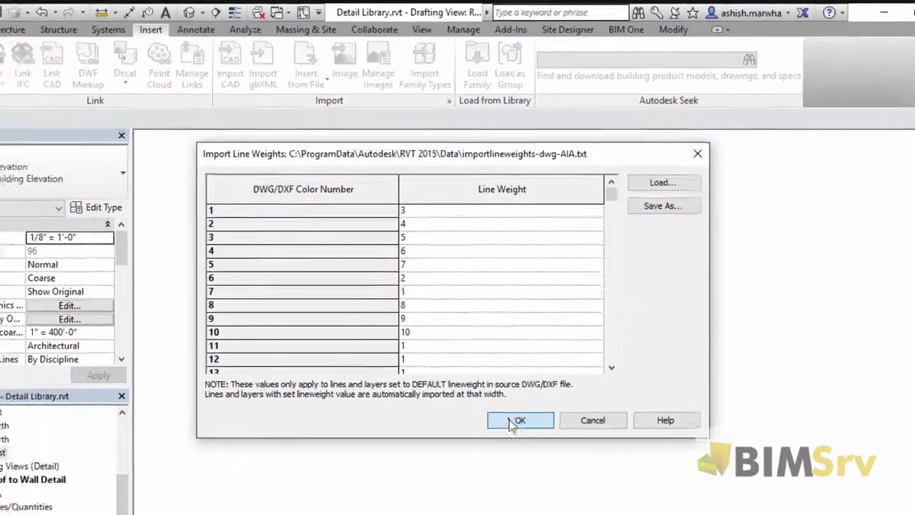
left_click(523, 475)
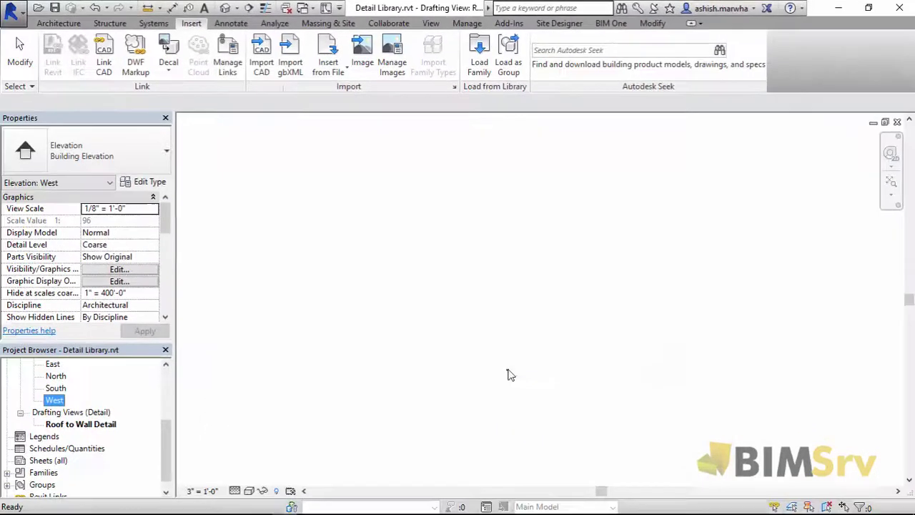
left_click(263, 59)
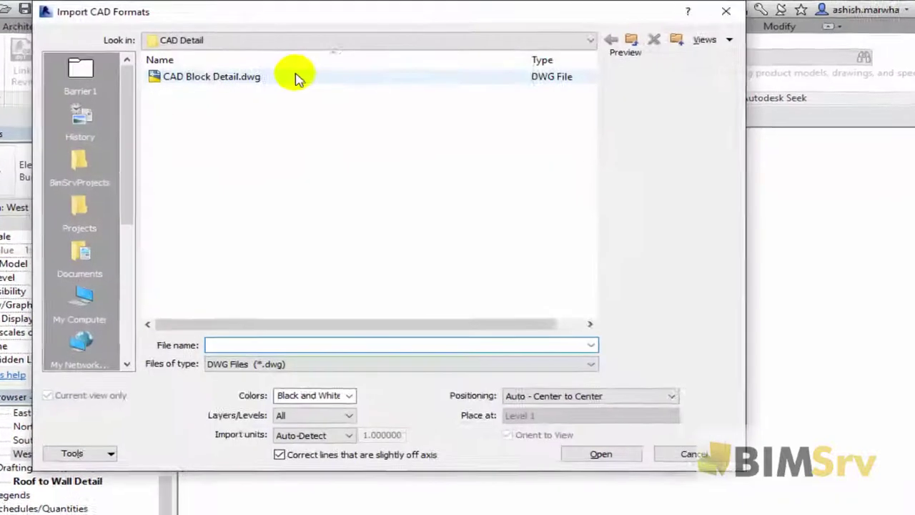
left_click(204, 79)
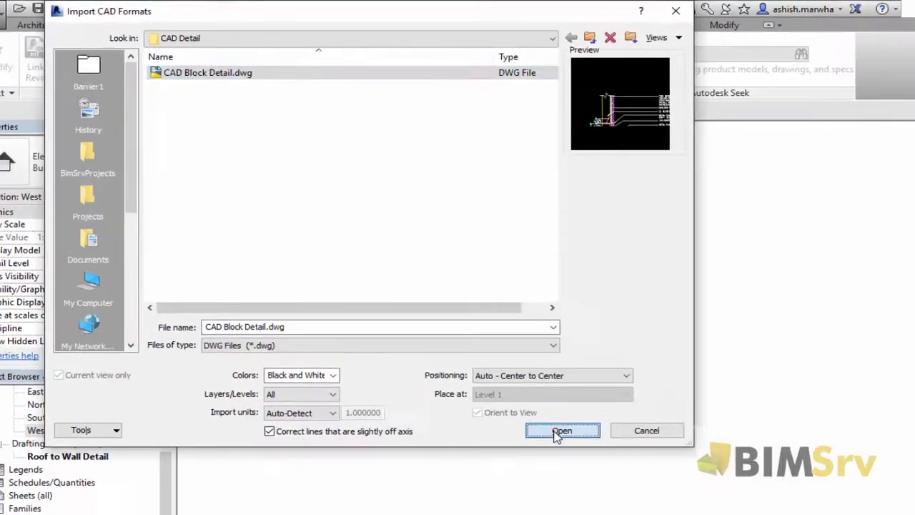
left_click(596, 472)
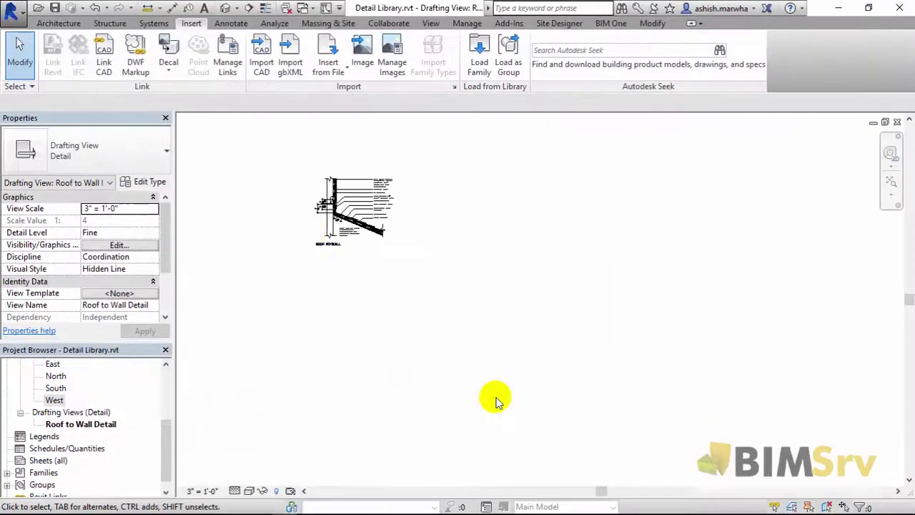
scroll(322, 239, "up", 2)
scroll(353, 143, "up", 4)
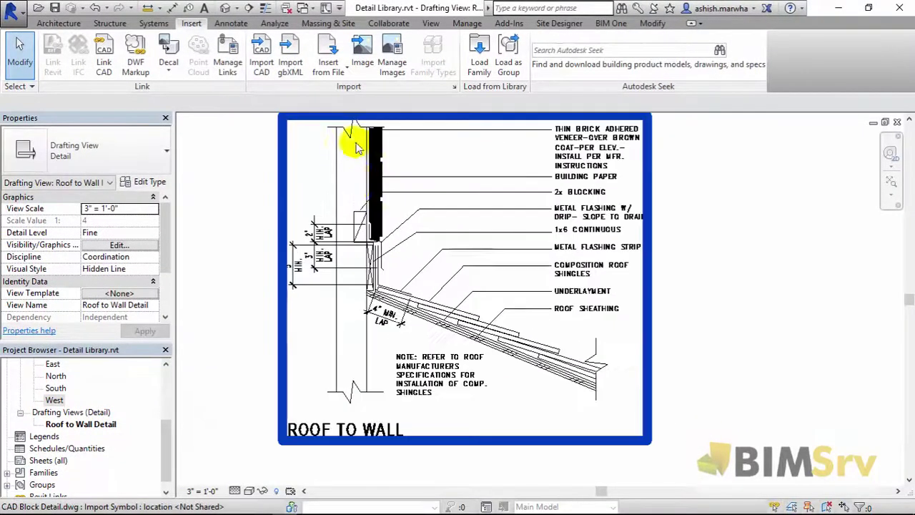
scroll(368, 206, "up", 3)
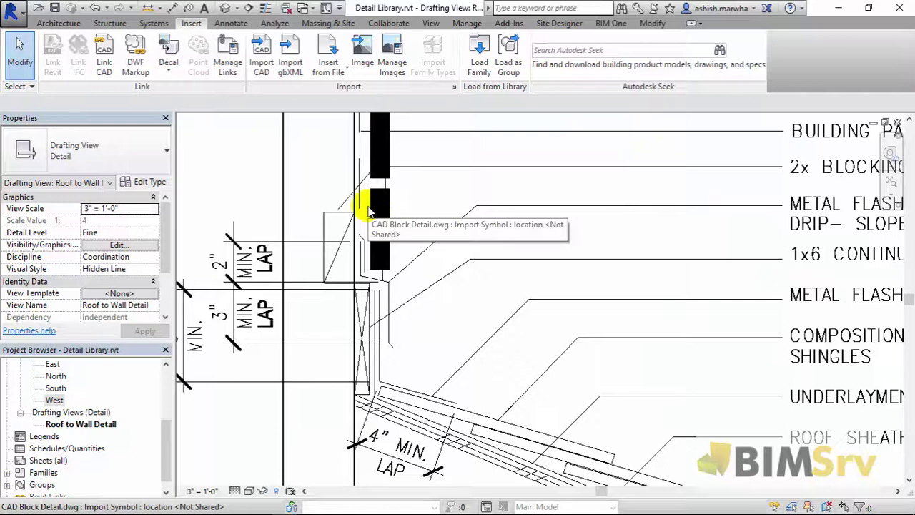
middle_click_drag(367, 206, 377, 327)
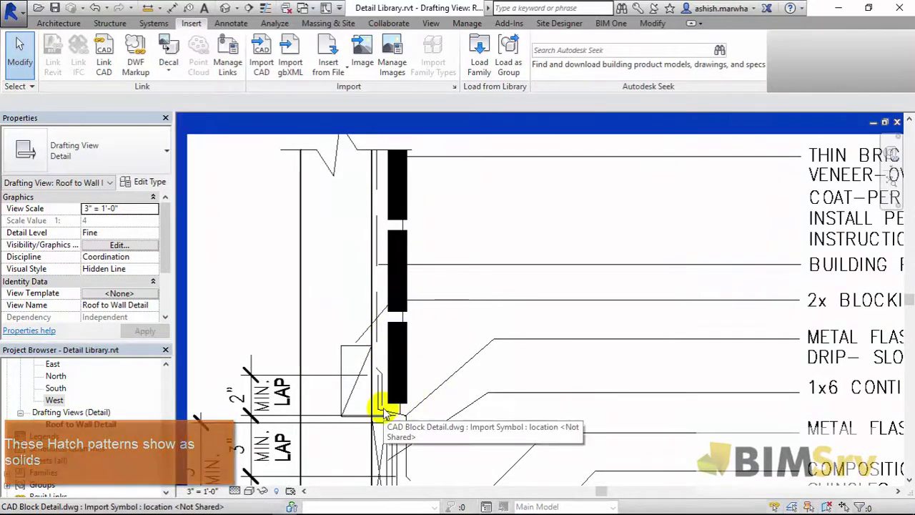
scroll(381, 404, "up", 3)
scroll(373, 205, "up", 2)
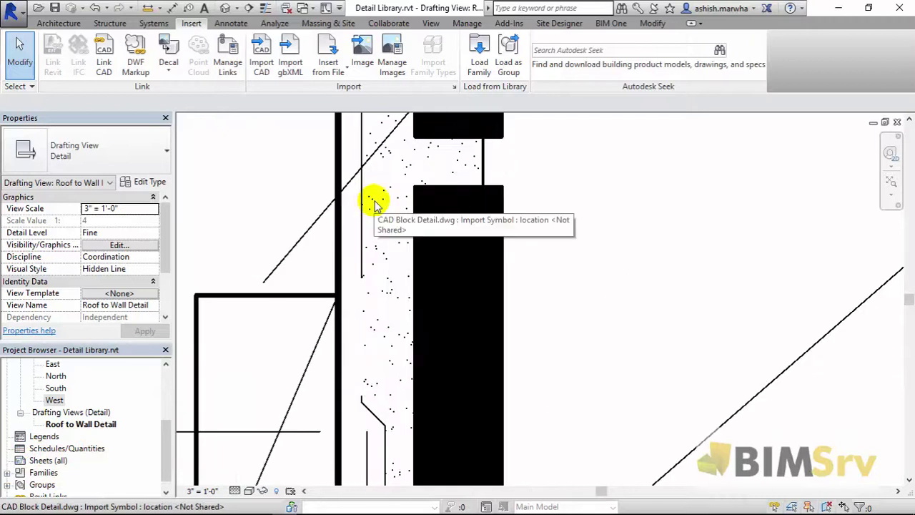
middle_click_drag(568, 367, 515, 286)
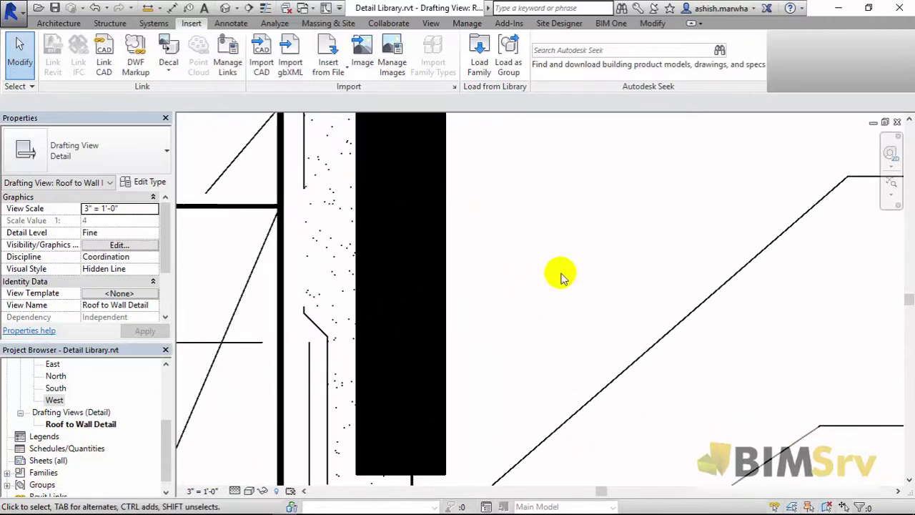
left_click(892, 183)
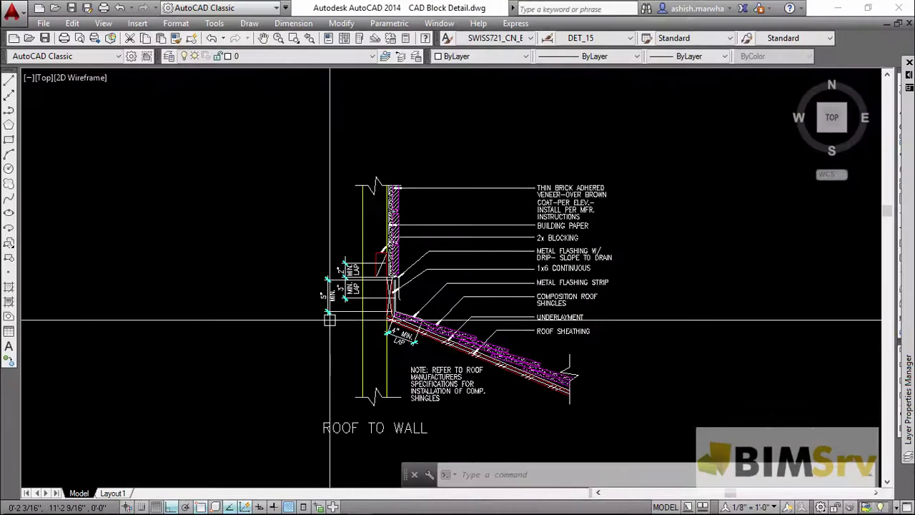
Use Hatch Edit to set the ANSI31 wall hatch's scale to 5
scroll(330, 320, "up", 4)
scroll(372, 254, "up", 2)
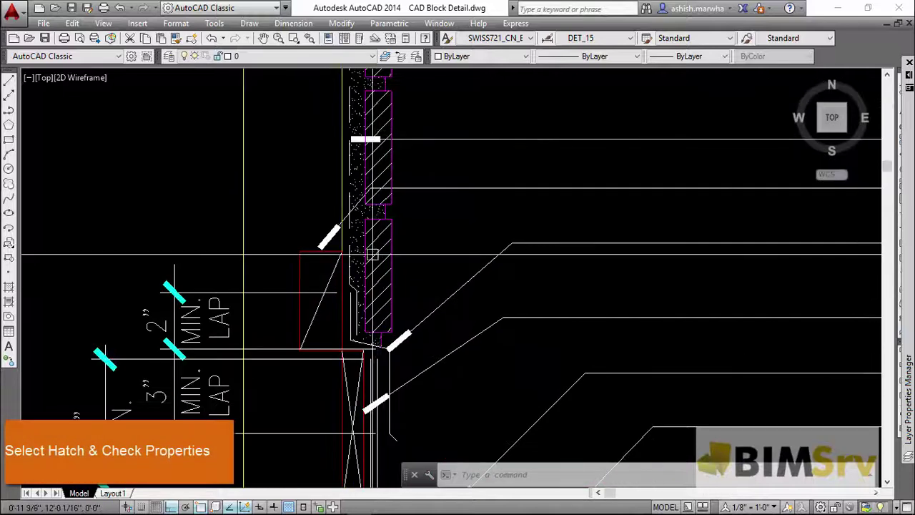
left_click(379, 276)
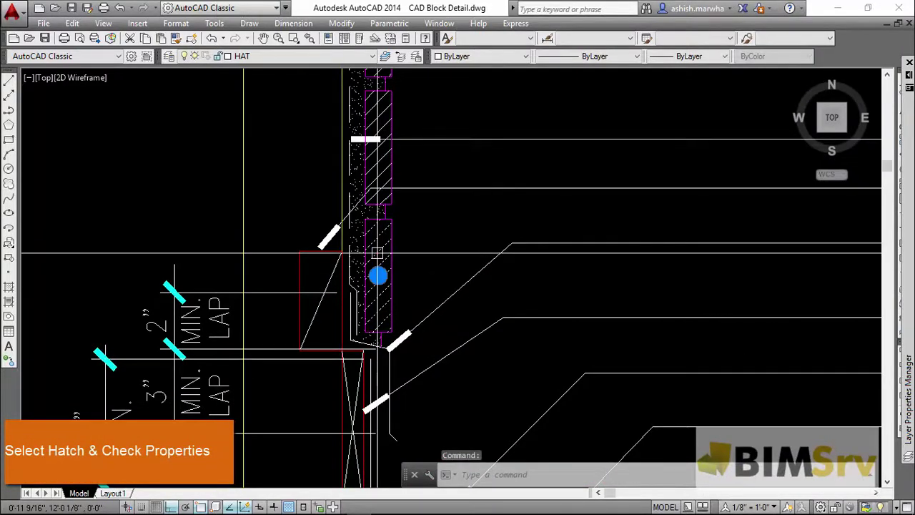
right_click(377, 256)
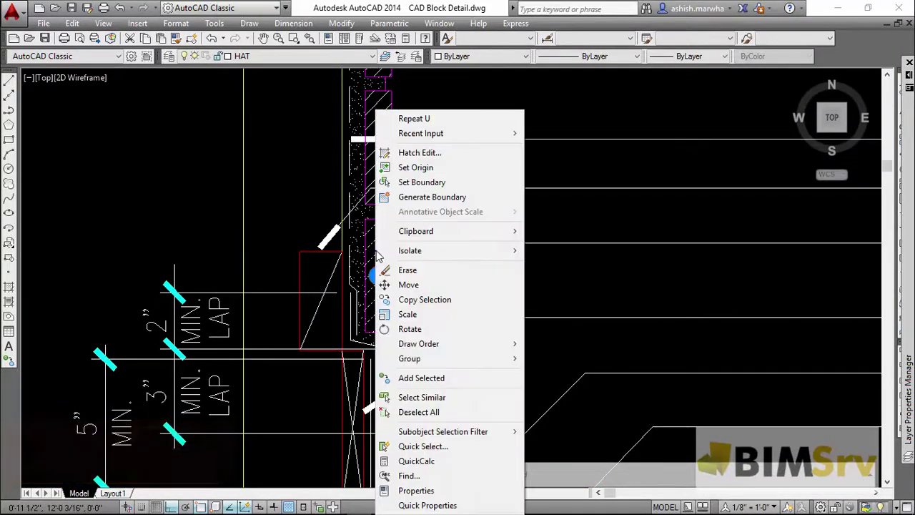
left_click(415, 154)
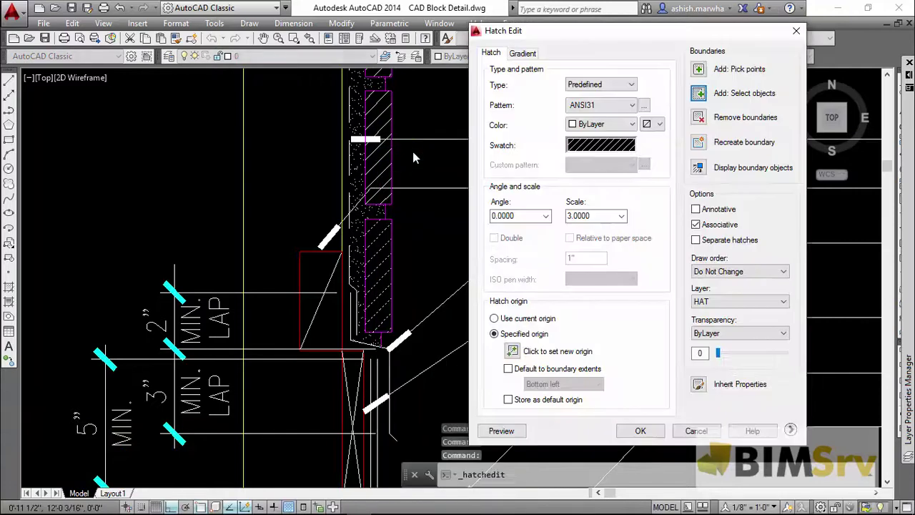
double_click(605, 216)
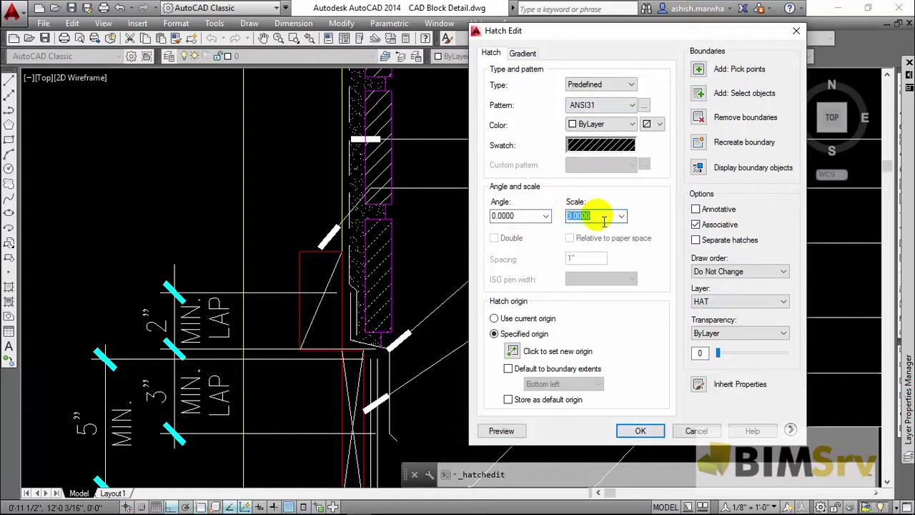
type("5")
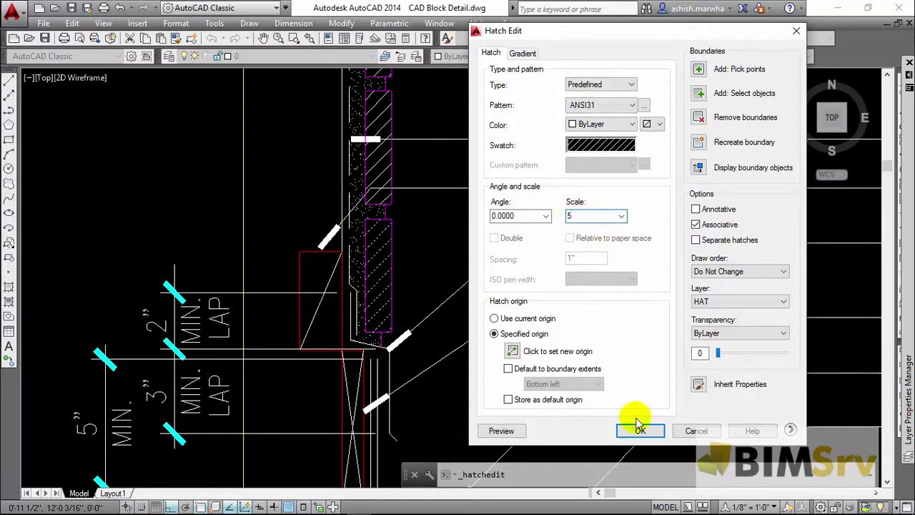
left_click(640, 429)
scroll(445, 271, "down", 1)
scroll(430, 271, "up", 1)
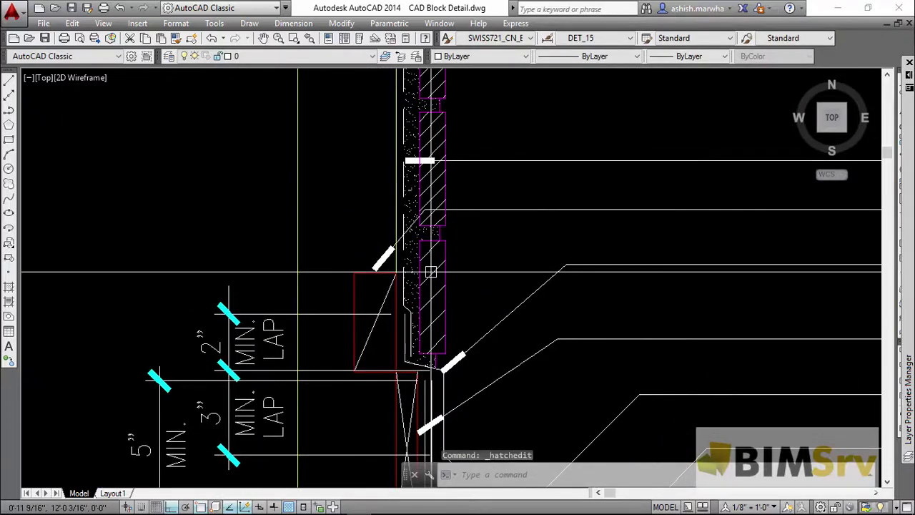
Use Match Properties (MA) to copy the scale-5 ANSI31 hatch onto the other wall hatch segments
type("Ma")
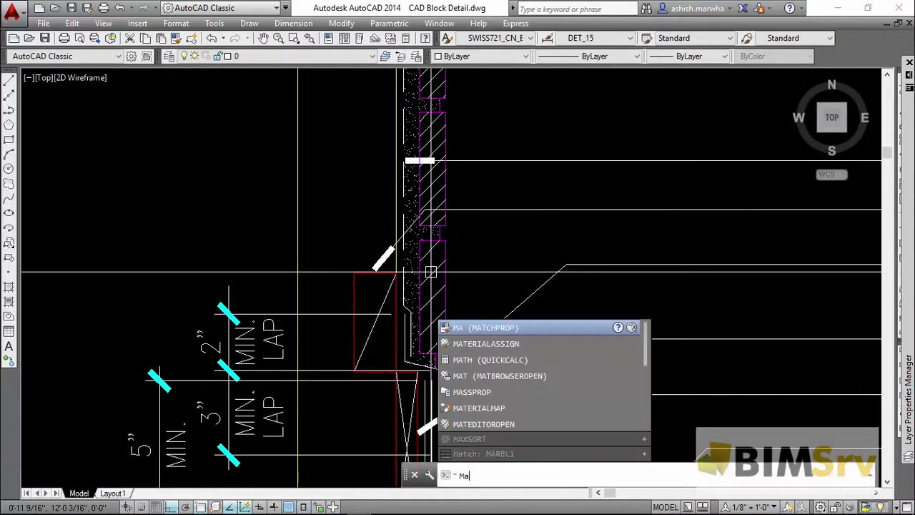
left_click(484, 329)
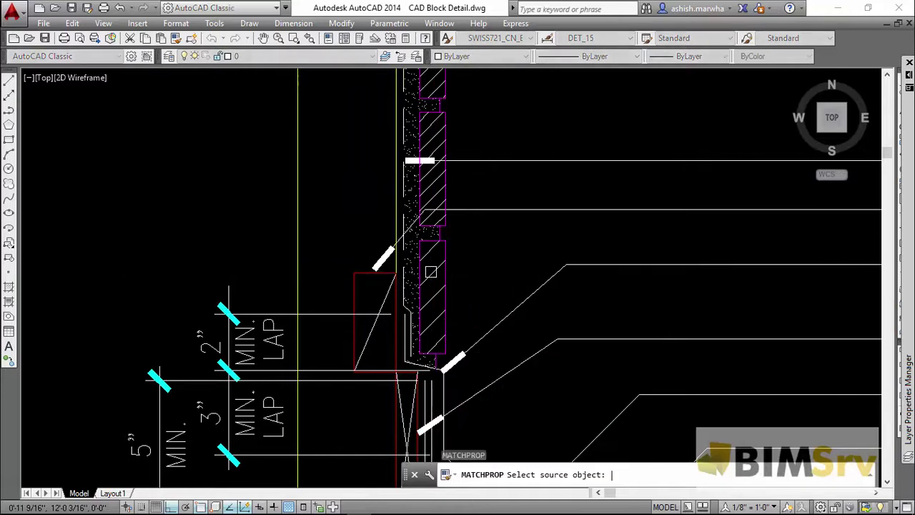
left_click(437, 279)
middle_click_drag(437, 279, 436, 400)
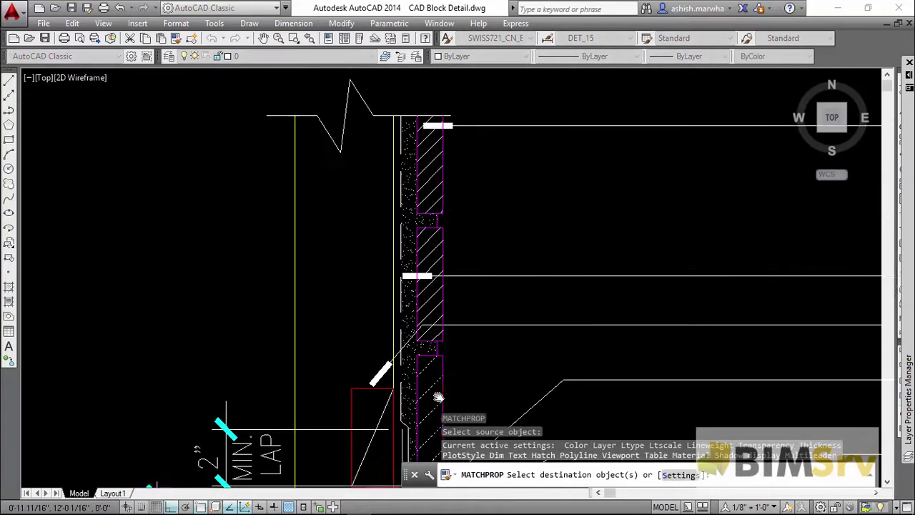
left_click(428, 294)
left_click(427, 183)
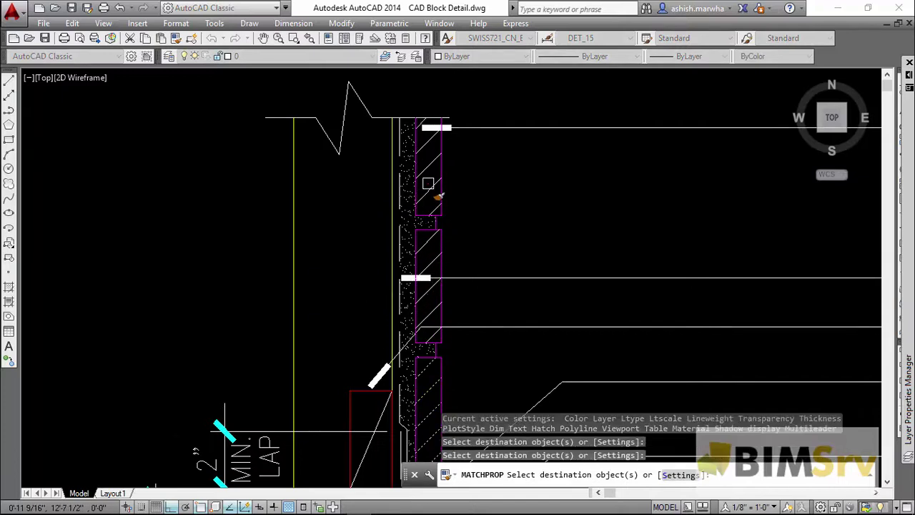
scroll(394, 204, "down", 2)
scroll(343, 221, "down", 2)
scroll(319, 251, "down", 2)
middle_click_drag(315, 255, 323, 210)
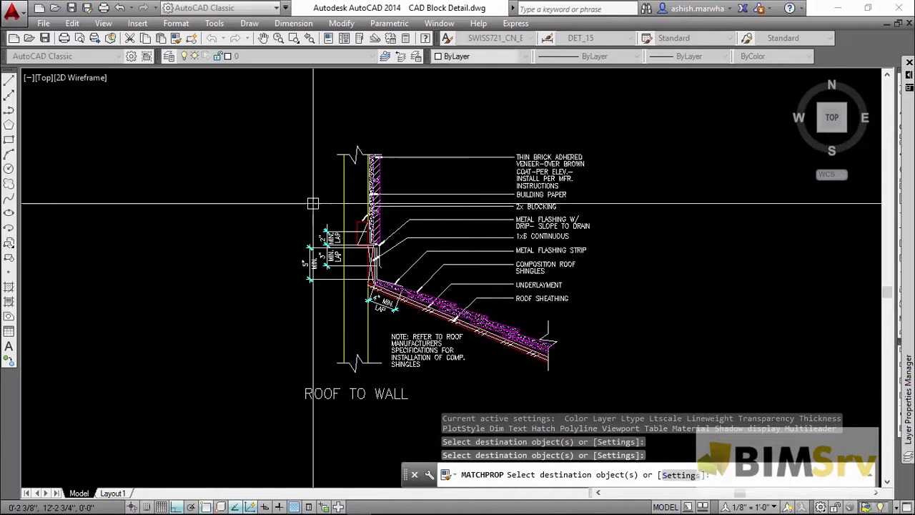
key("Escape")
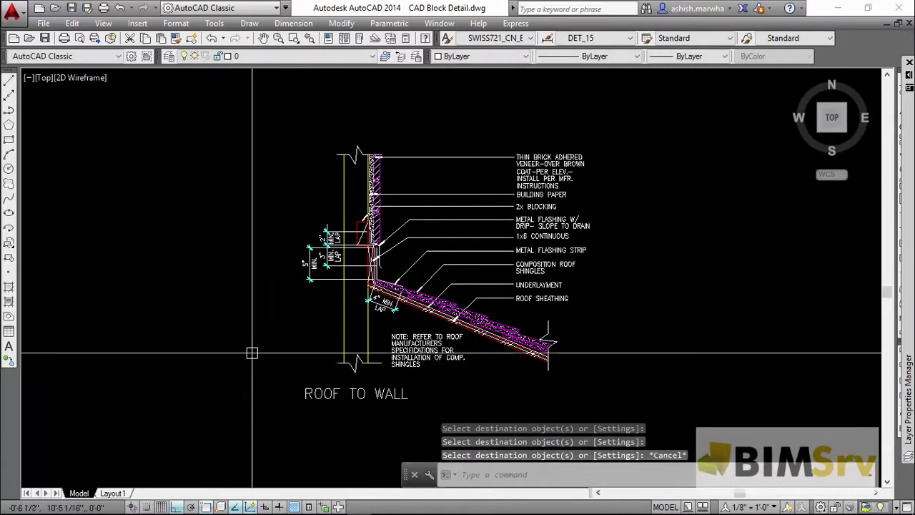
Save CAD Block Detail.dwg from the Application menu
left_click(21, 12)
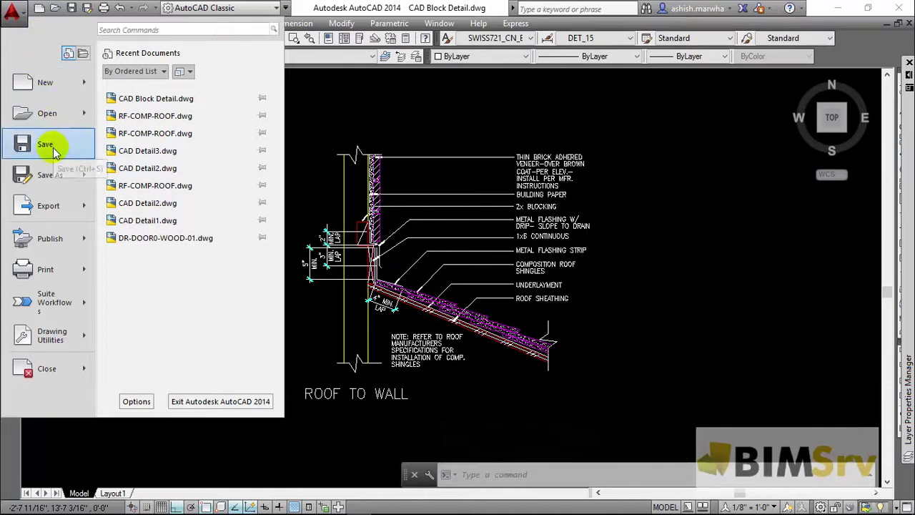
left_click(45, 145)
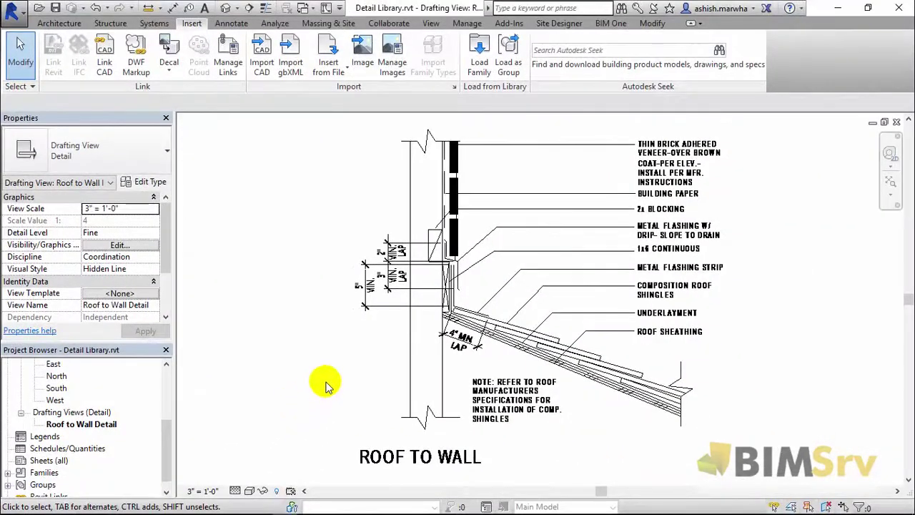
Select the old imported CAD Detail1 DWG and delete it from the view
left_click(445, 325)
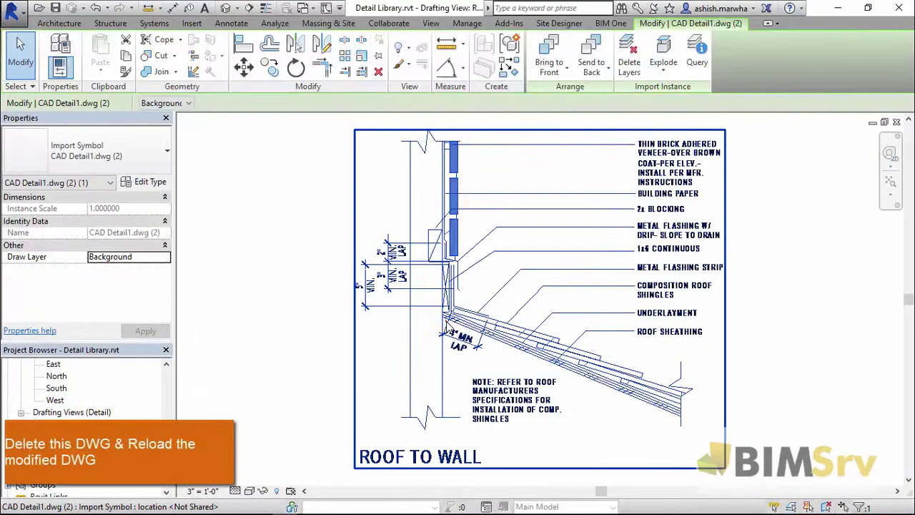
right_click(462, 251)
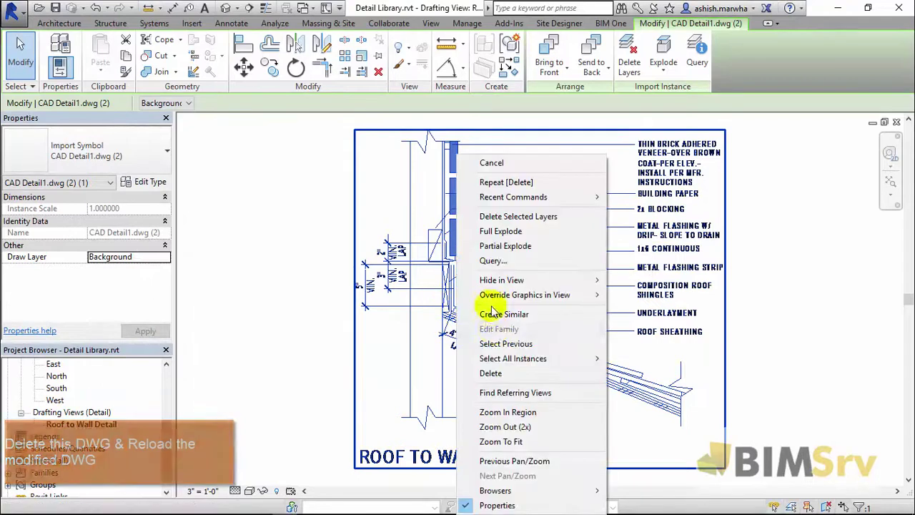
left_click(491, 373)
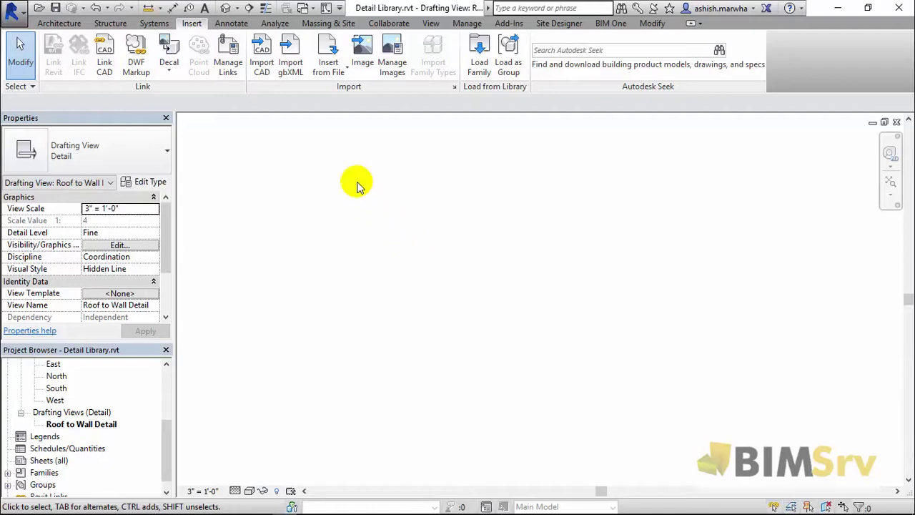
Import the modified CAD Block Detail.dwg with default black-and-white settings
left_click(263, 73)
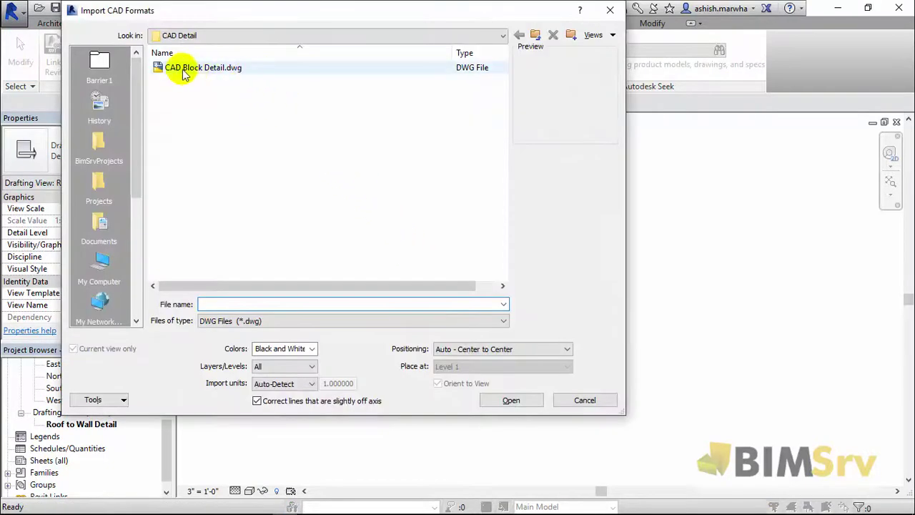
left_click(216, 76)
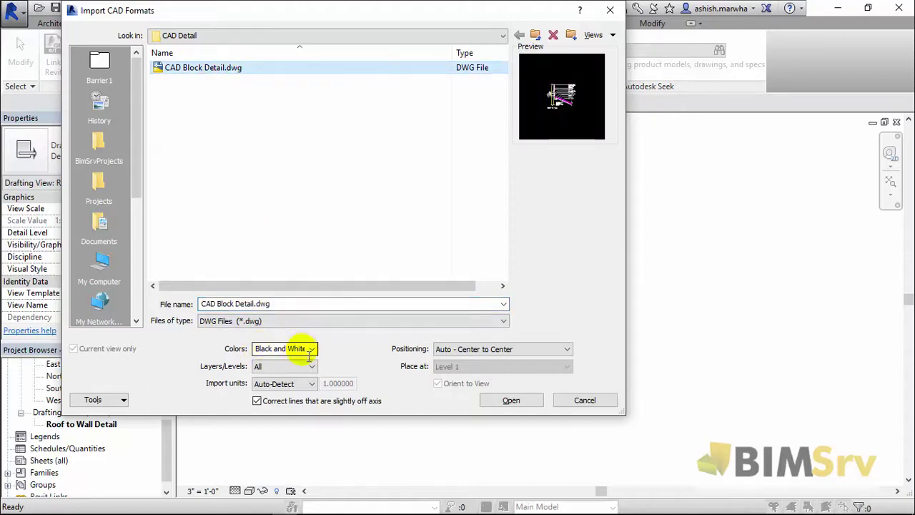
left_click(519, 405)
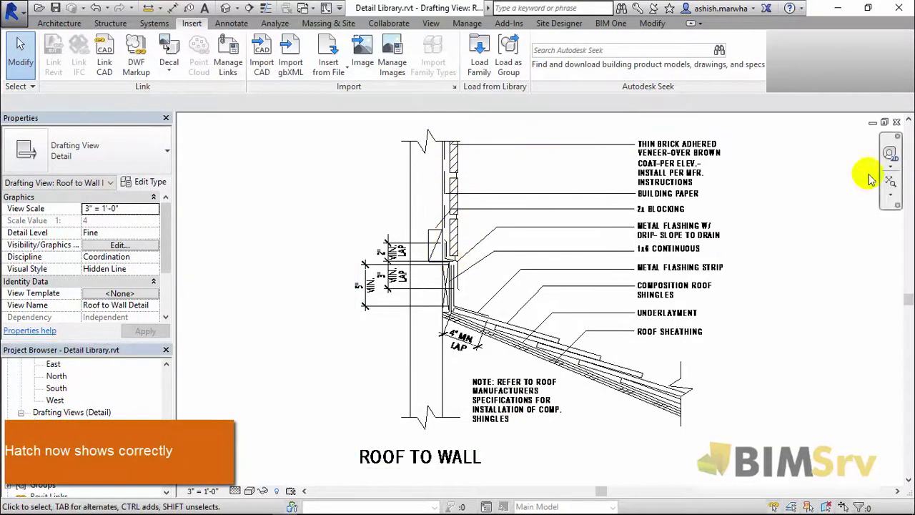
Zoom into a region around the wall hatching and flashing to inspect it
left_click(894, 200)
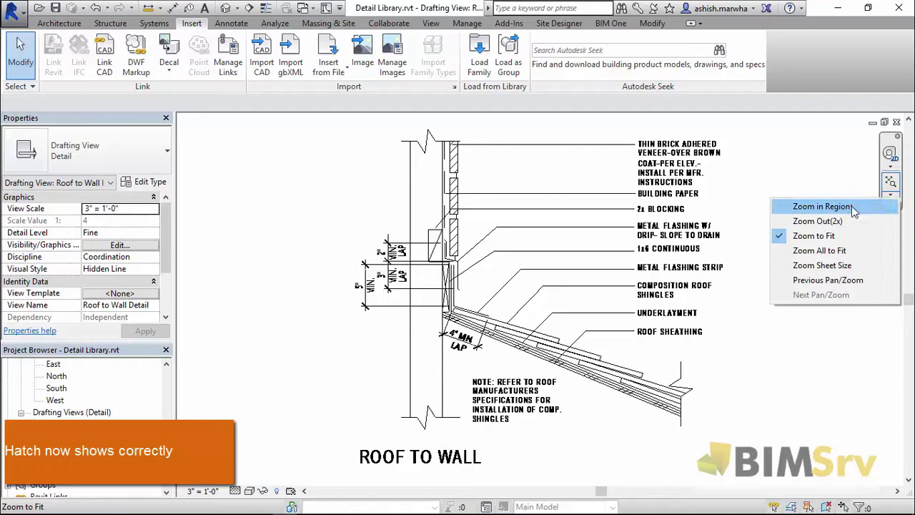
left_click(851, 205)
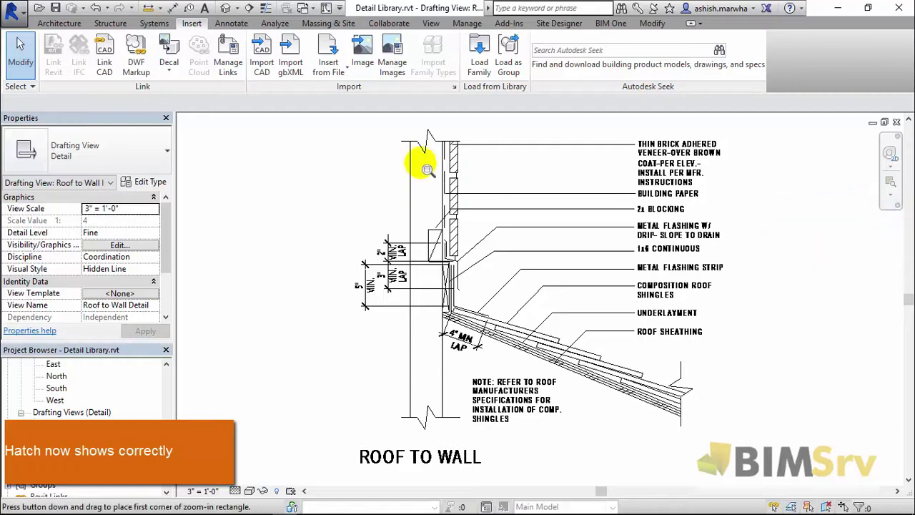
left_click_drag(479, 228, 522, 241)
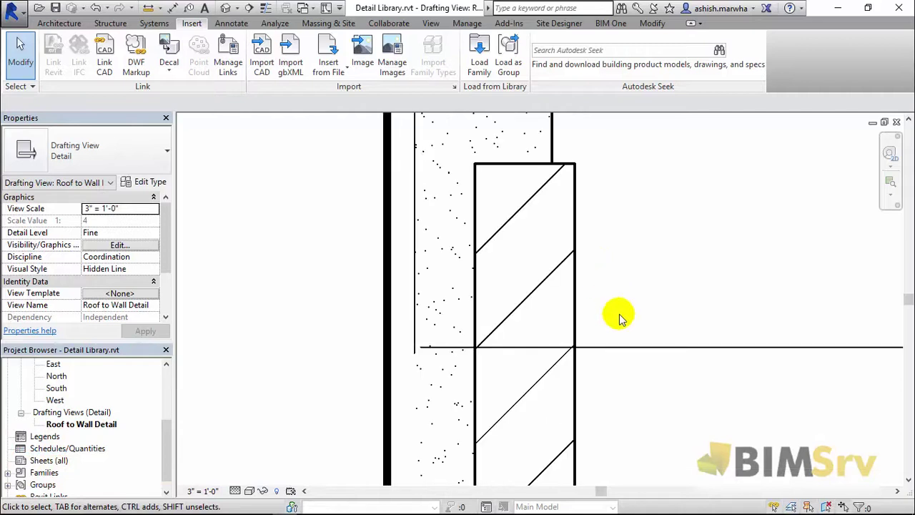
middle_click_drag(625, 384, 610, 380)
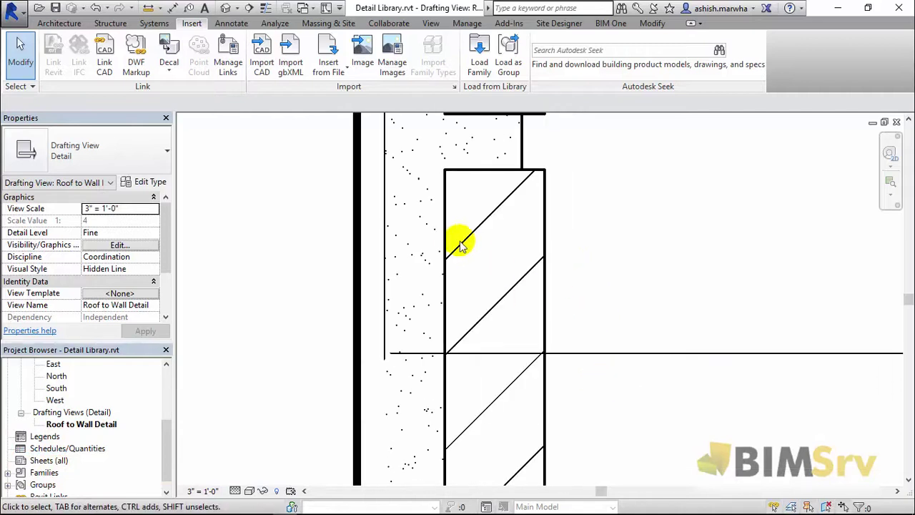
Zoom to fit the whole detail, then close in on the THIN BRICK ADHERED note
left_click(891, 197)
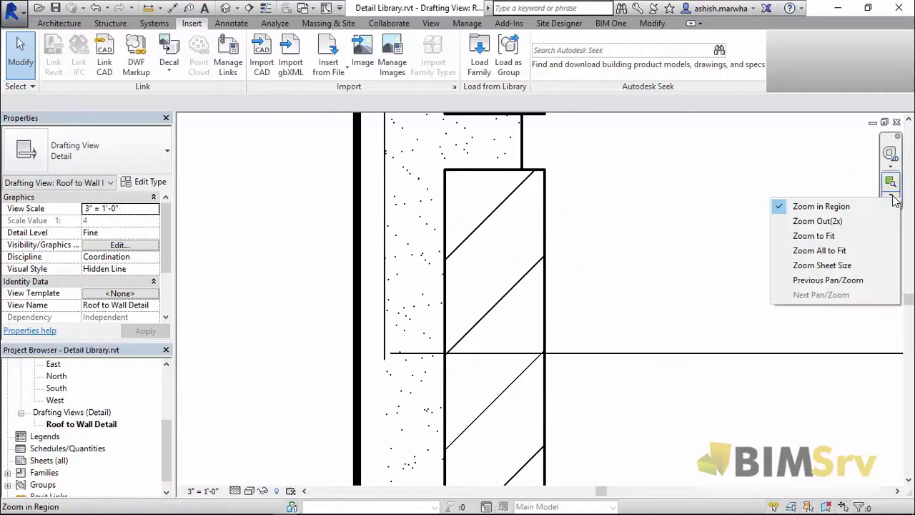
left_click(823, 236)
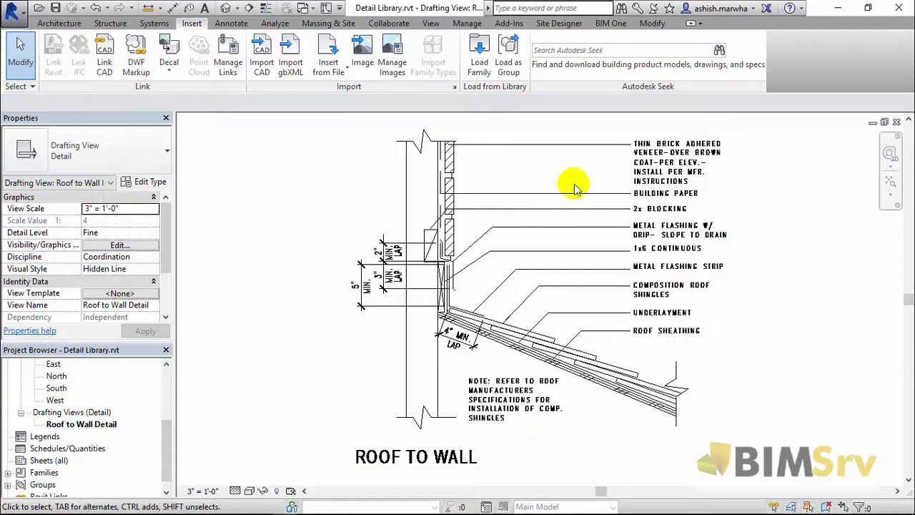
mouse_move(609, 147)
middle_mouse_down()
mouse_move(609, 172)
mouse_move(551, 202)
middle_mouse_up()
scroll(550, 203, "up", 3)
scroll(601, 211, "up", 1)
scroll(593, 222, "up", 1)
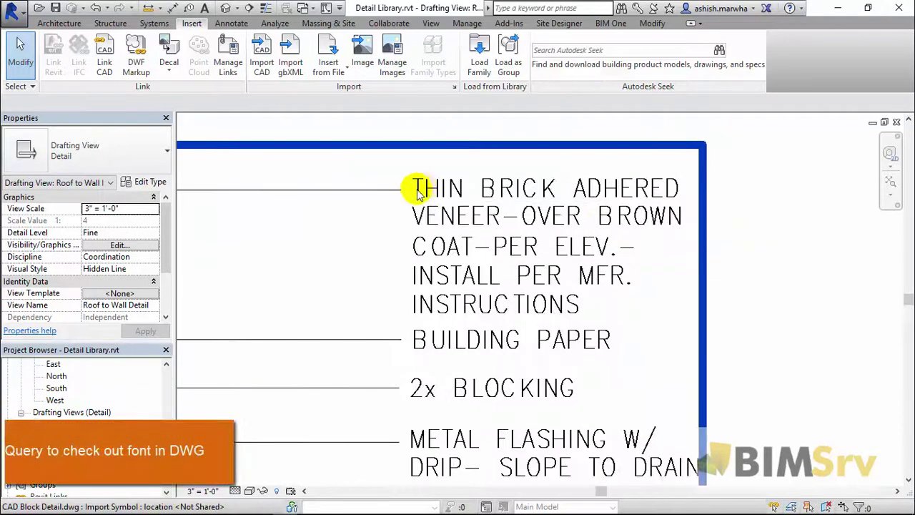
left_click(608, 193)
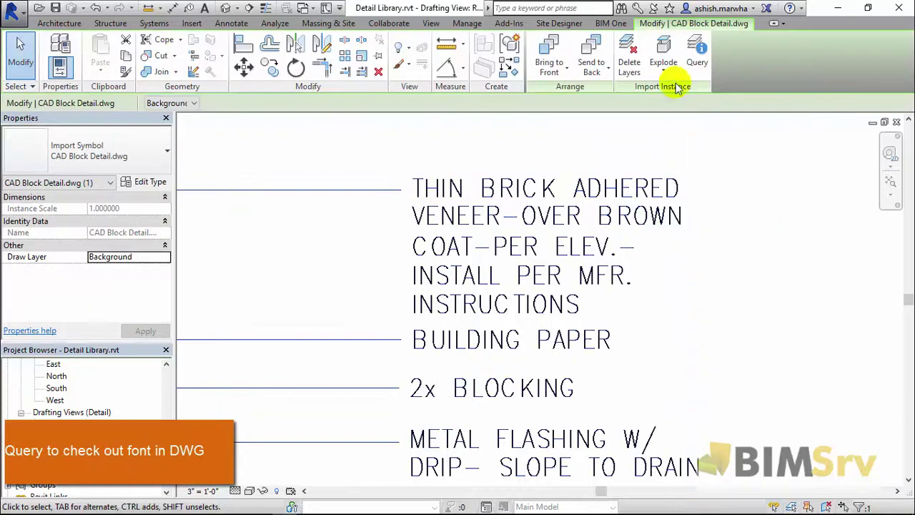
left_click(697, 54)
left_click(498, 218)
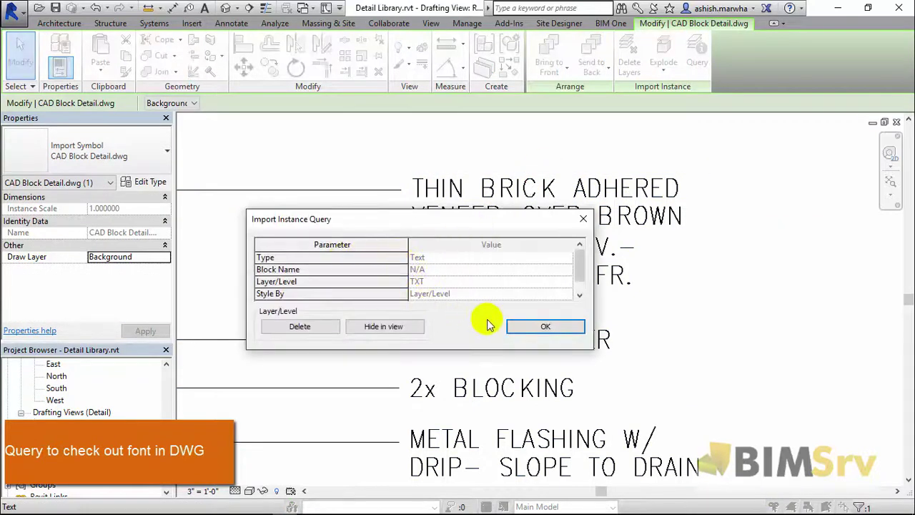
left_click(530, 330)
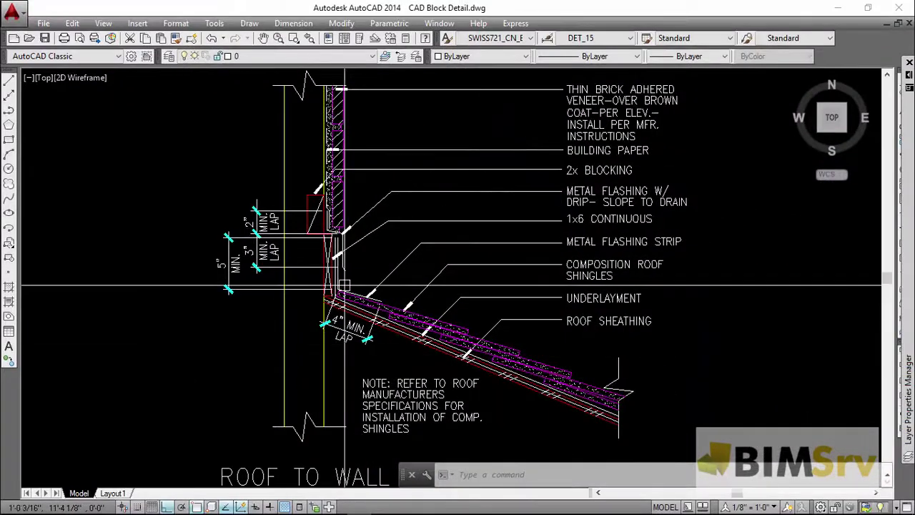
Select the THIN BRICK ADHERED text and review its properties
middle_click_drag(543, 150, 402, 263)
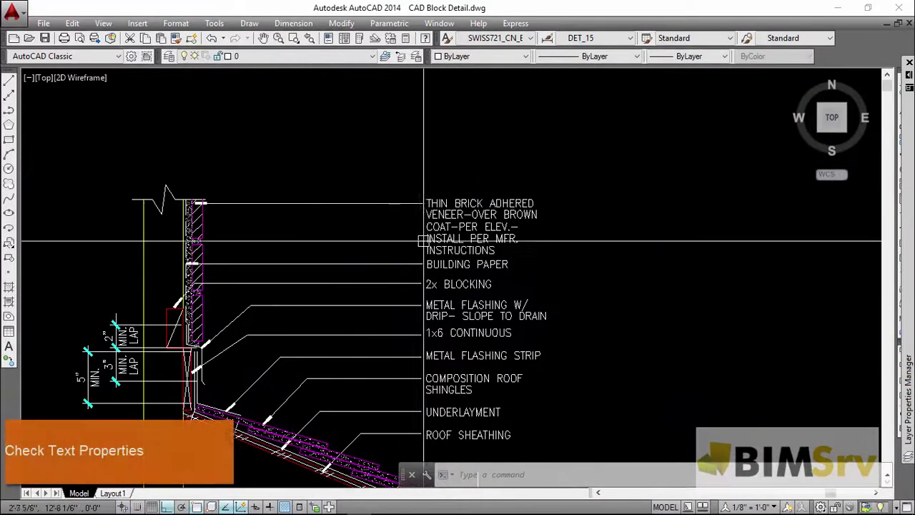
left_click(470, 203)
right_click(472, 215)
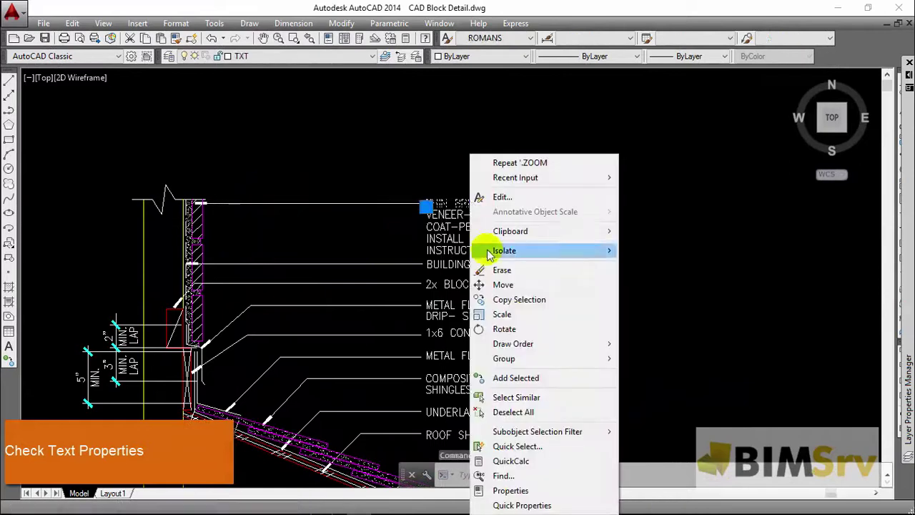
left_click(514, 491)
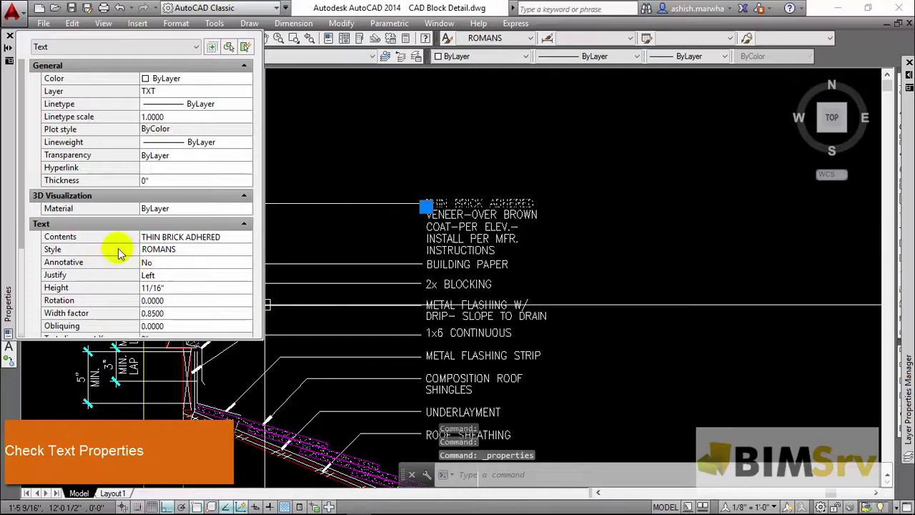
left_click(10, 37)
Check which font the ROMANS text style uses, leaving it unchanged
type("st")
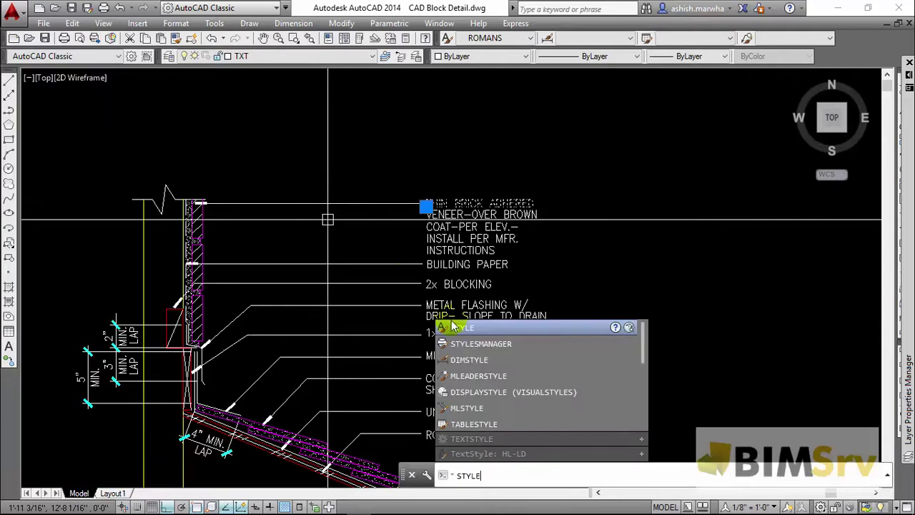
left_click(461, 327)
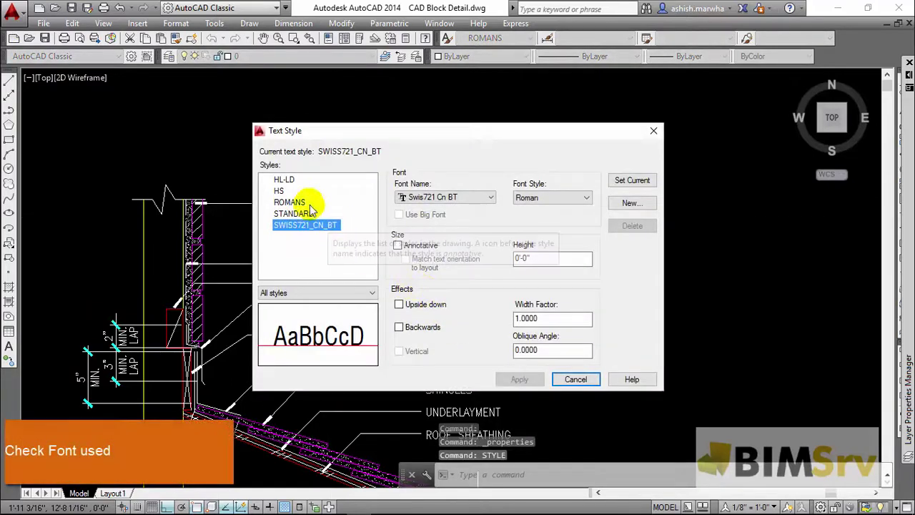
left_click(300, 203)
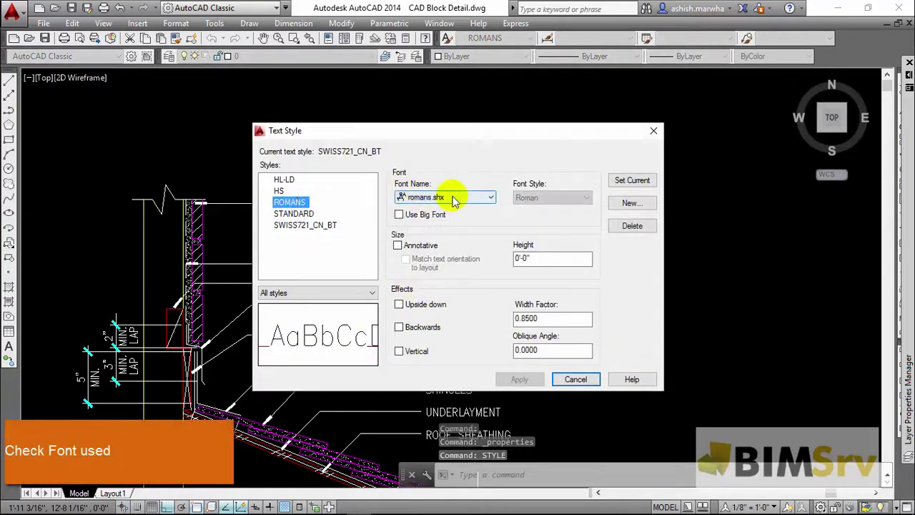
left_click(576, 380)
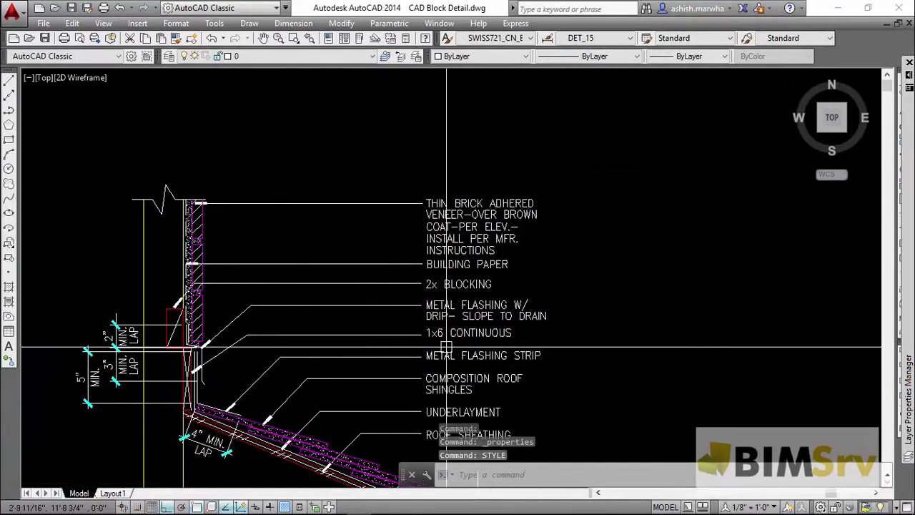
Open the %APPDATA%\Autodesk\Revit\Autodesk Revit 2015 folder from the Windows Run prompt
key("super+r")
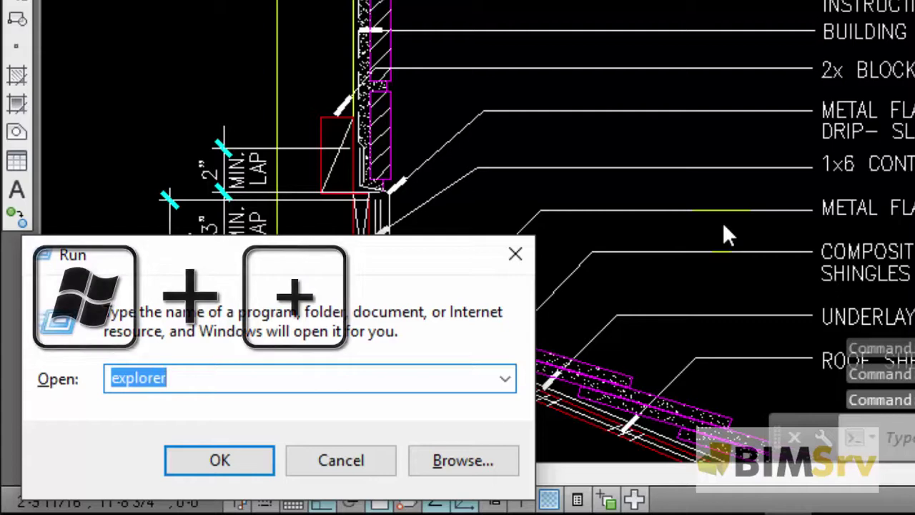
type("%")
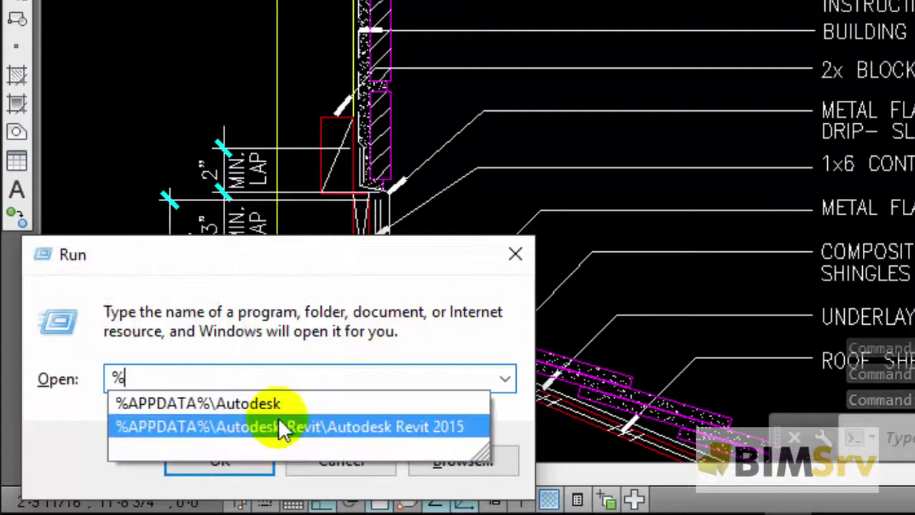
left_click(277, 427)
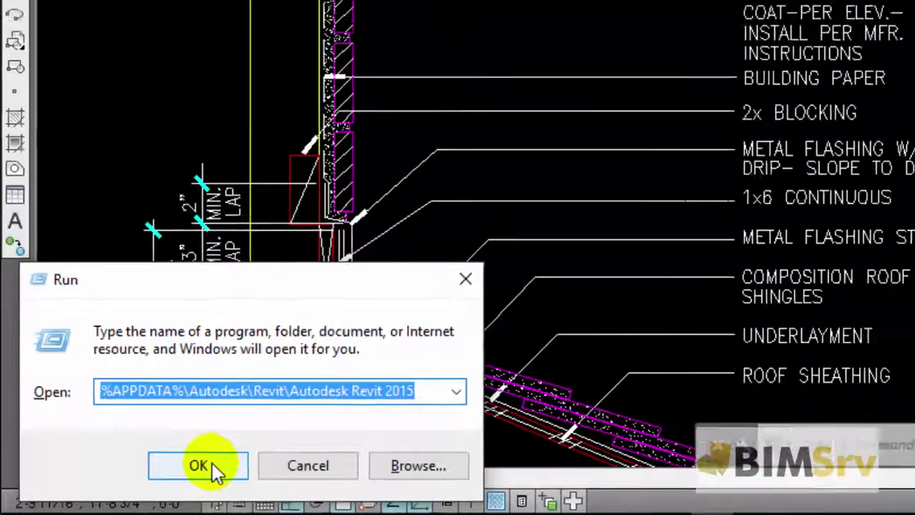
left_click(212, 463)
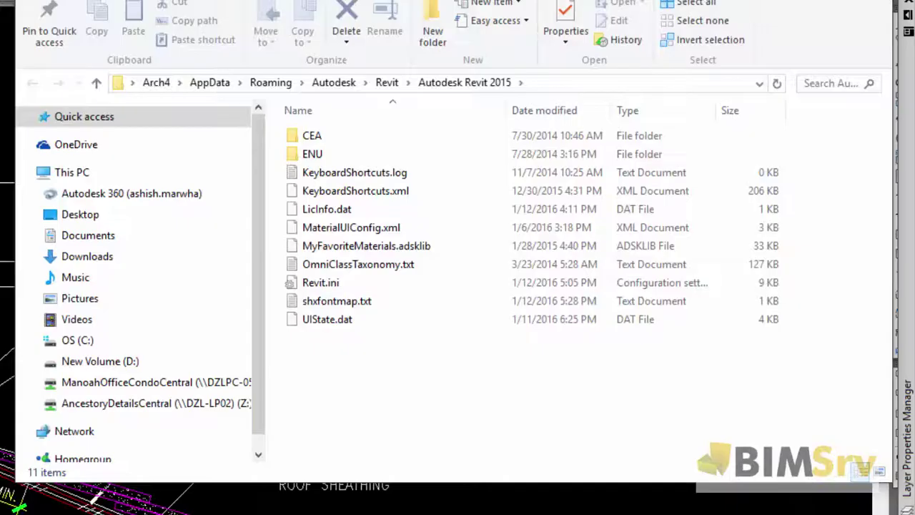
Add a 'romans.shx Arial' mapping line at the end of shxfontmap.txt and save
double_click(326, 304)
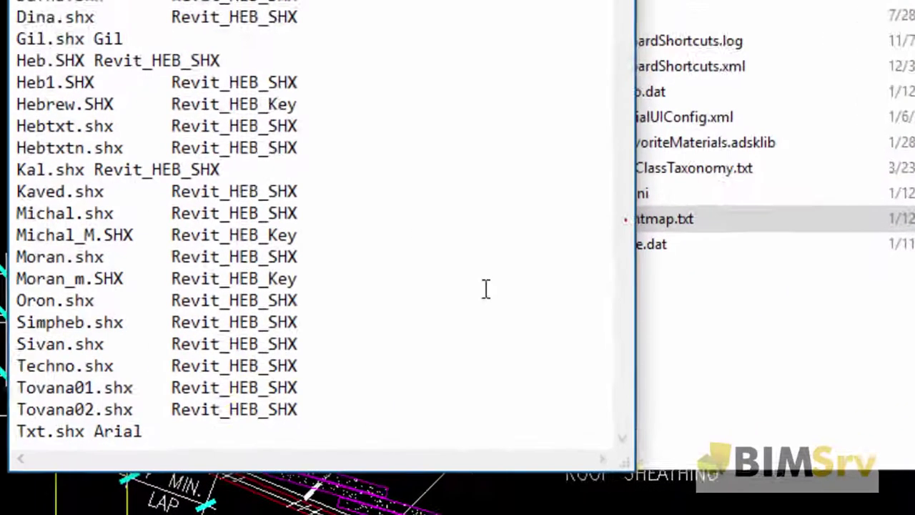
left_click(222, 432)
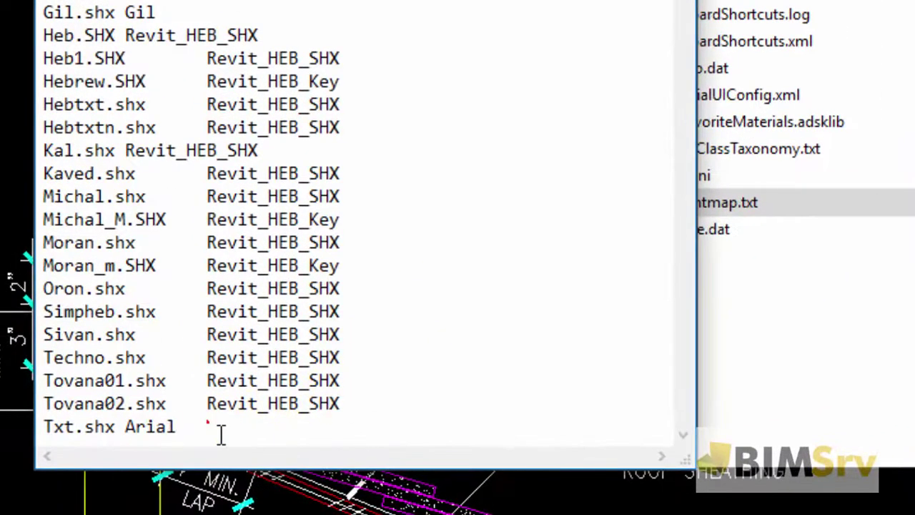
key("Return")
type("romans.shx")
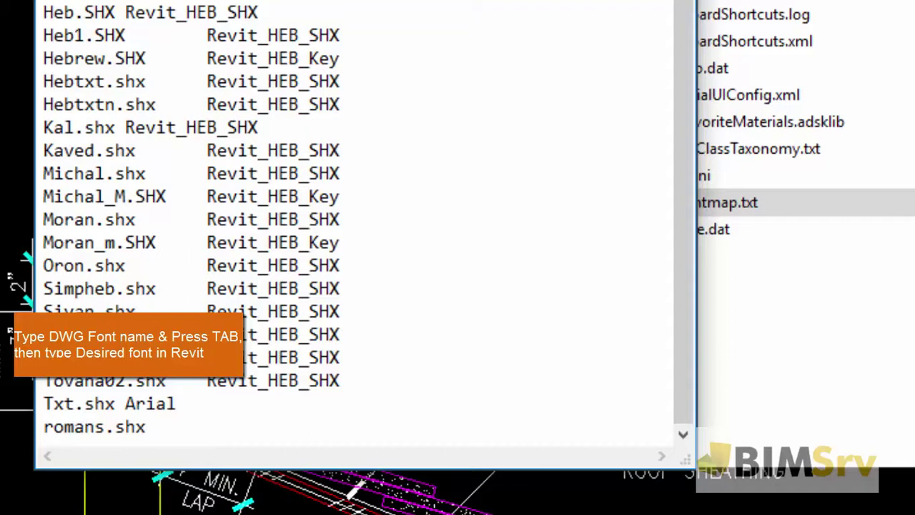
type("rial")
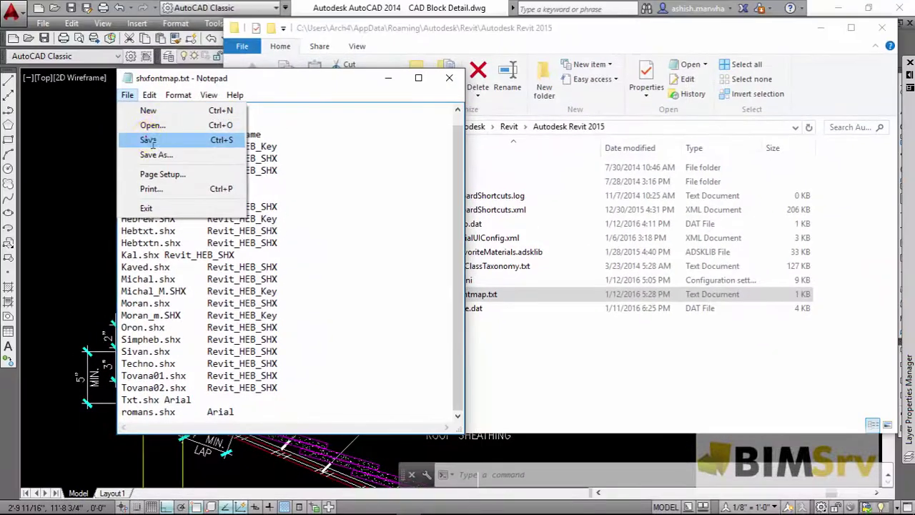
left_click(154, 137)
Close Notepad and File Explorer, then frame the ROOF TO WALL detail in AutoCAD
left_click(447, 79)
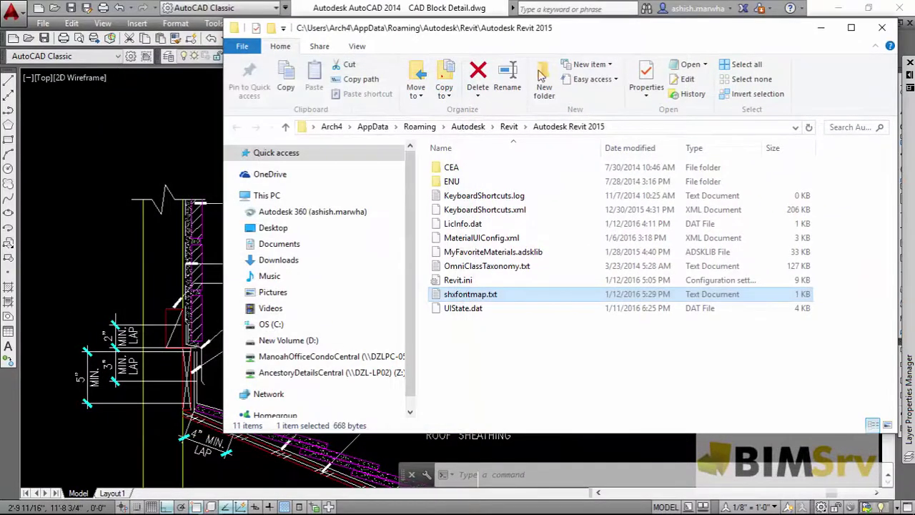
left_click(882, 27)
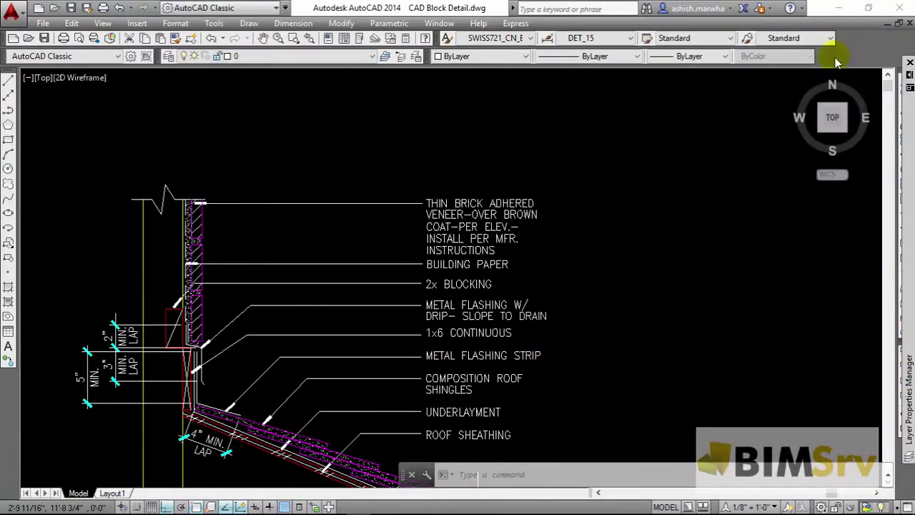
middle_click_drag(721, 256, 659, 285)
scroll(659, 285, "down", 1)
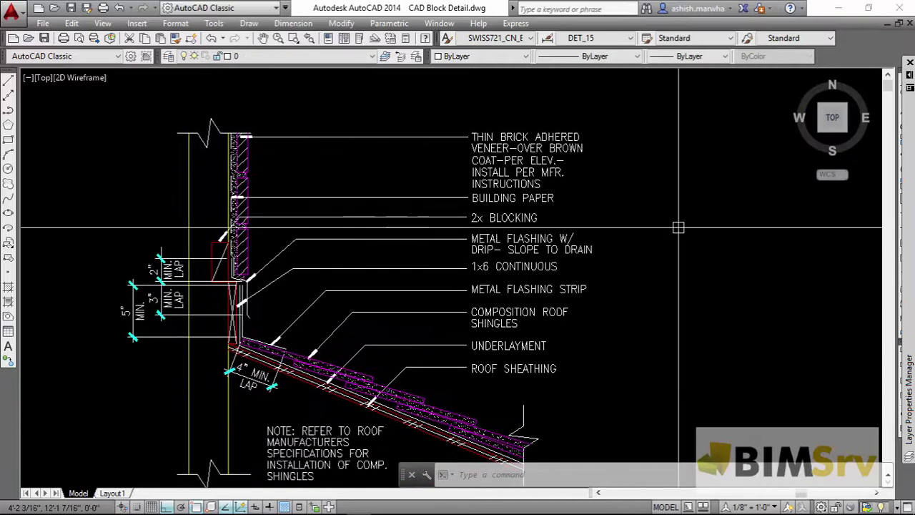
scroll(198, 301, "down", 2)
middle_click_drag(199, 301, 246, 277)
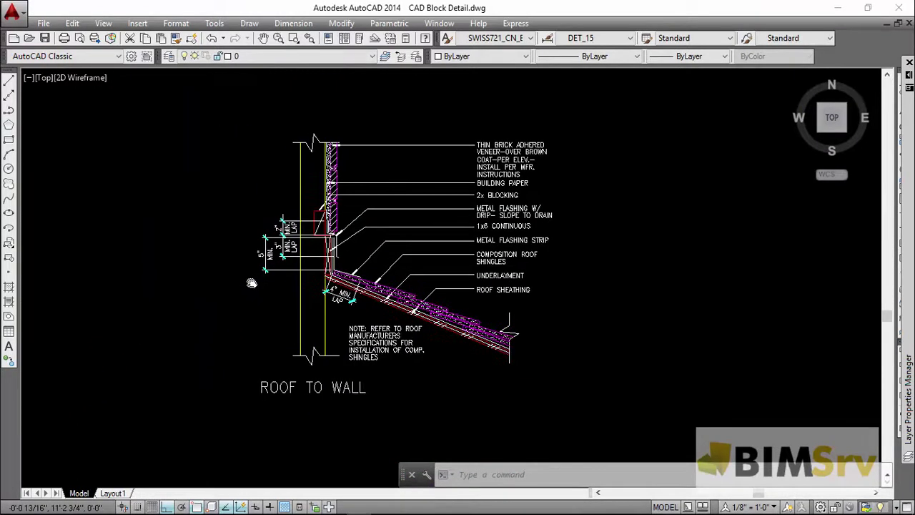
Window-select the detail and filter it to Text objects with Quick Select
left_click(244, 113)
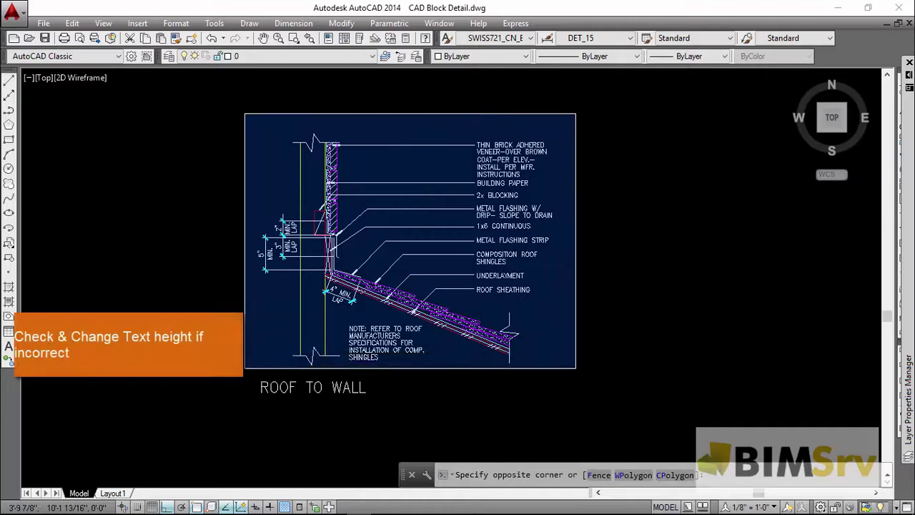
left_click(578, 368)
right_click(492, 241)
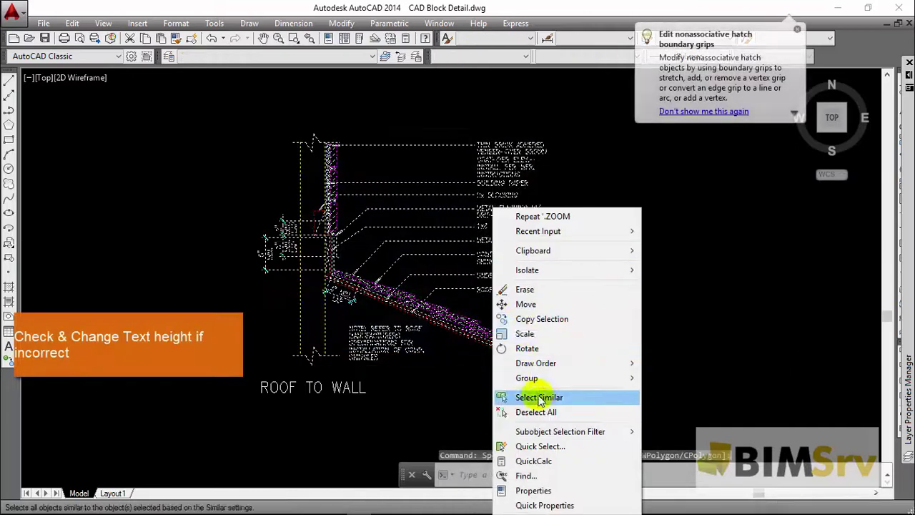
left_click(533, 447)
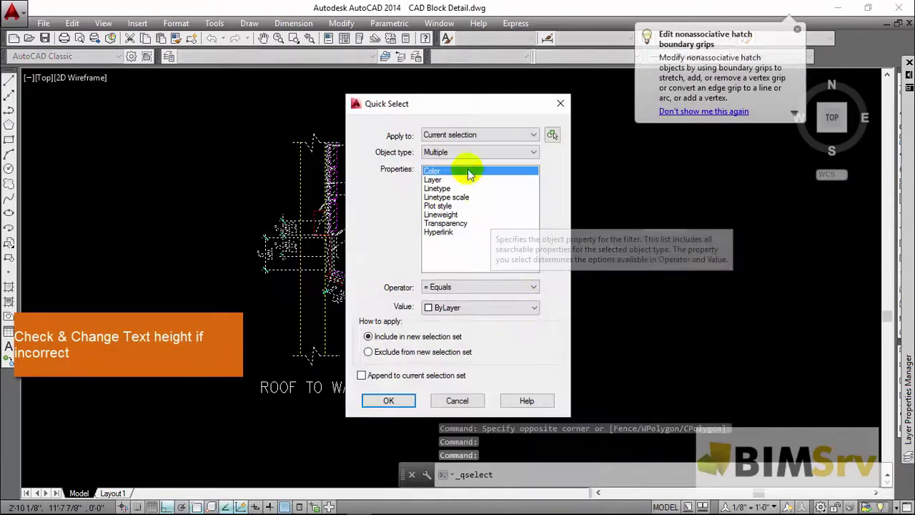
left_click(461, 153)
left_click(432, 173)
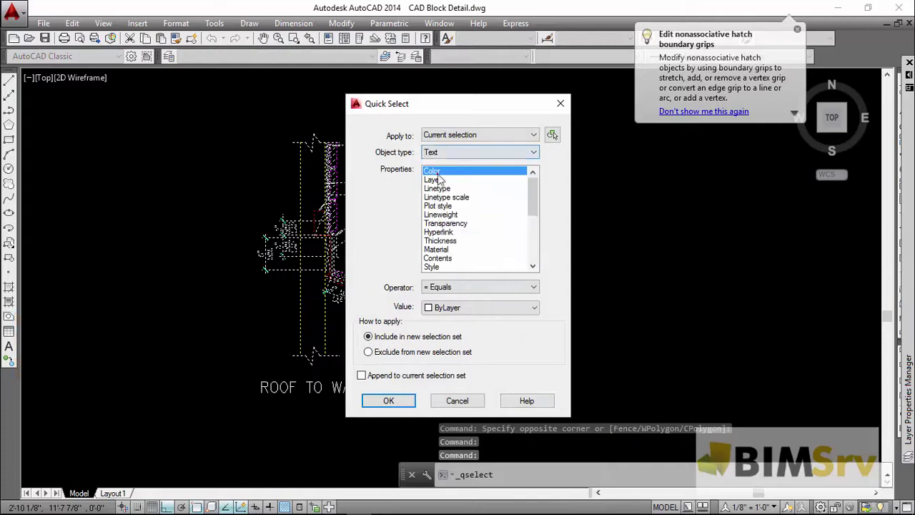
left_click(389, 400)
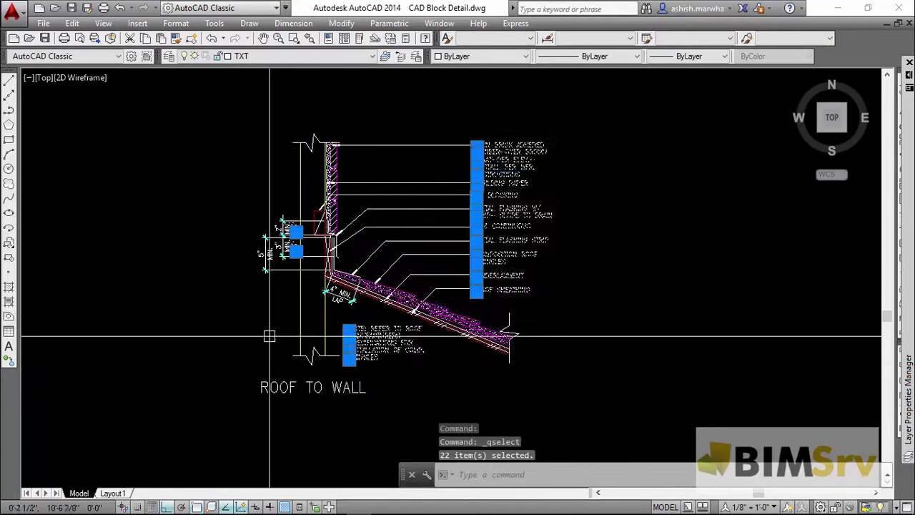
Show the Properties palette for the 22 selected text objects
middle_click_drag(329, 288, 410, 312)
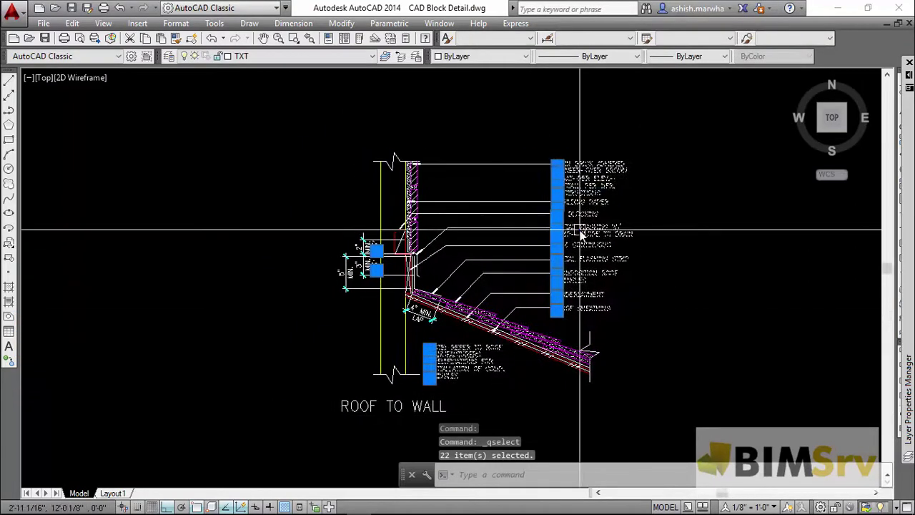
right_click(580, 206)
left_click(621, 490)
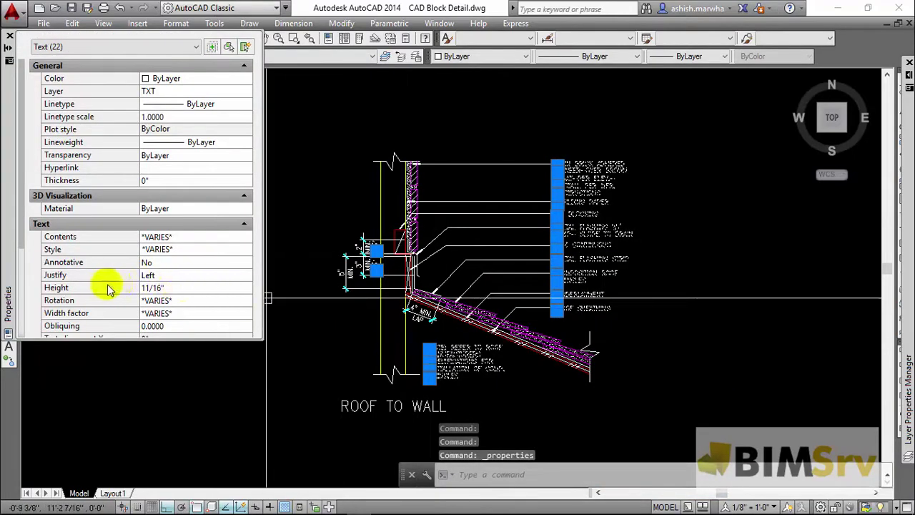
Replace the 11/16" text height with 3/32*4 (0.375) via QuickCalc, then close Properties
left_click(176, 290)
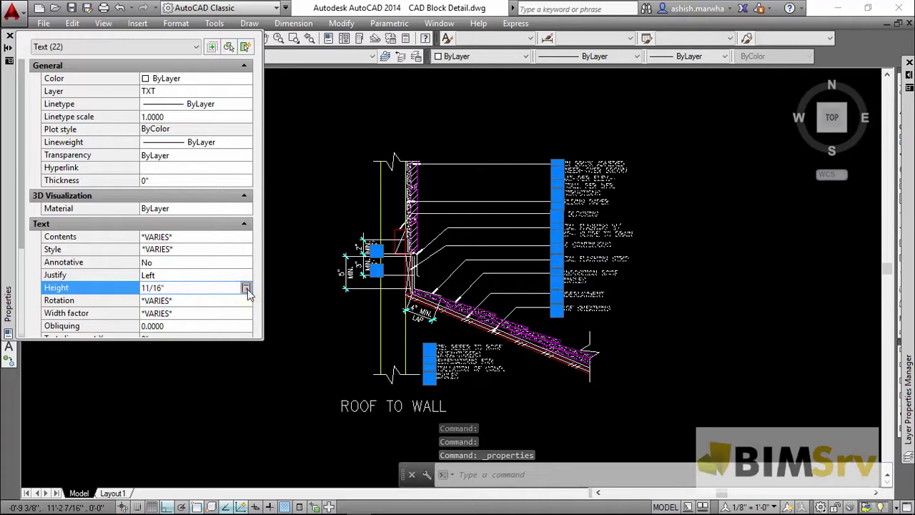
left_click(246, 288)
double_click(89, 143)
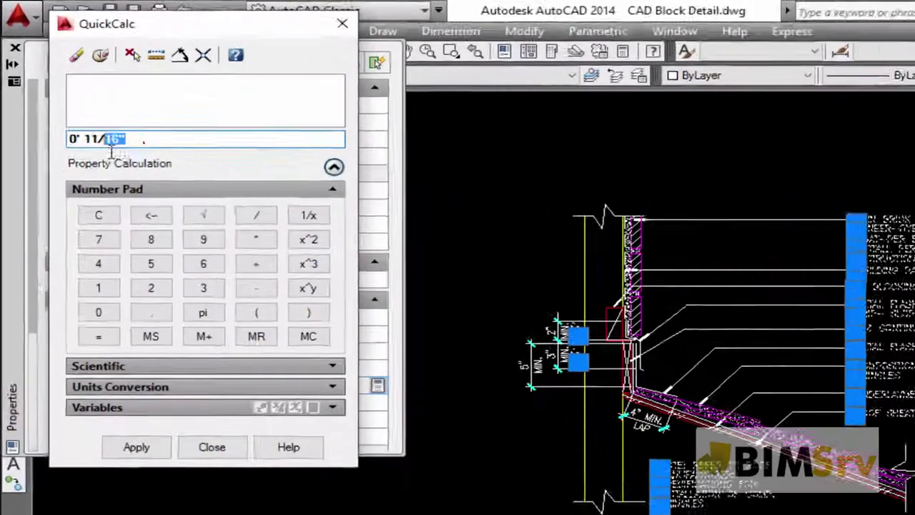
left_click_drag(111, 147, 68, 153)
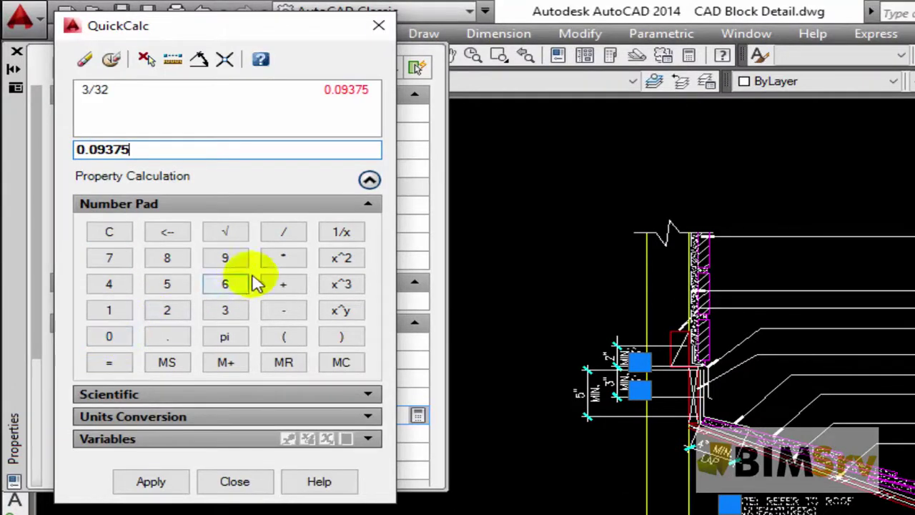
left_click(113, 286)
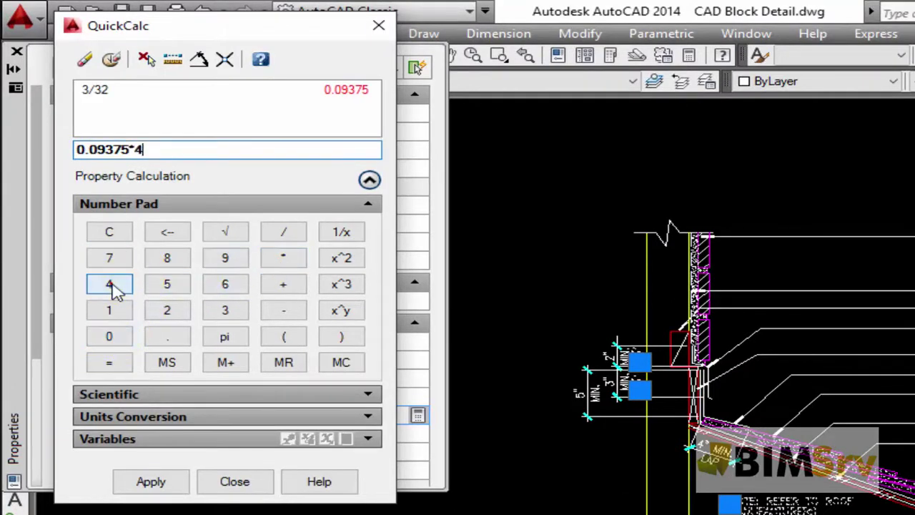
left_click(173, 473)
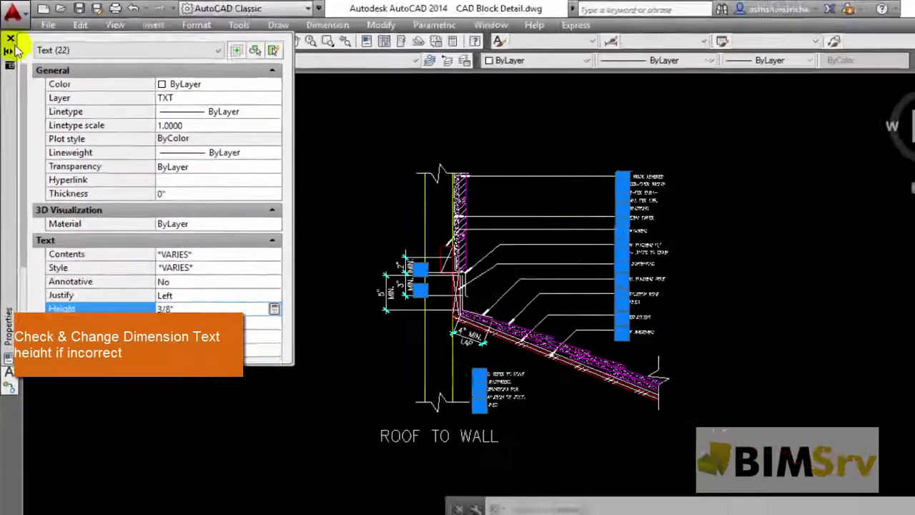
left_click(11, 38)
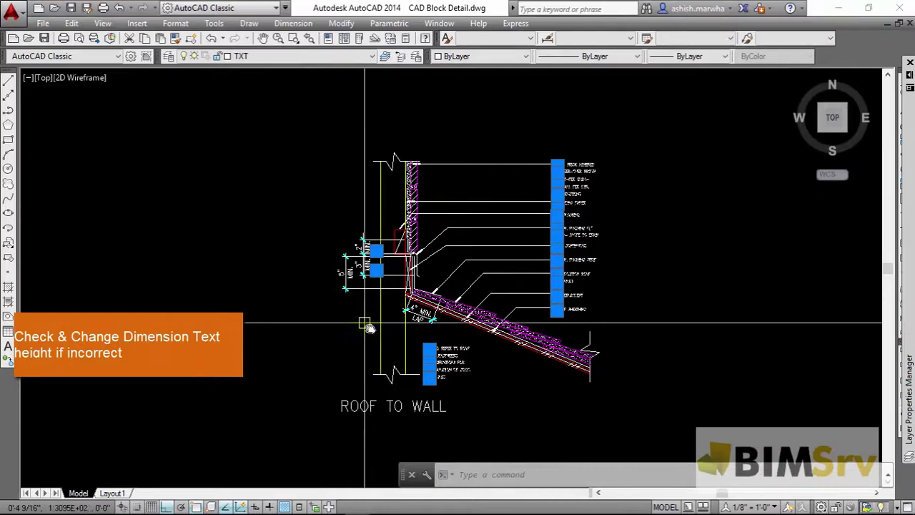
Change the DET_15 dimension style's text height from 5/64" to 3/32"
middle_click_drag(368, 327, 387, 330)
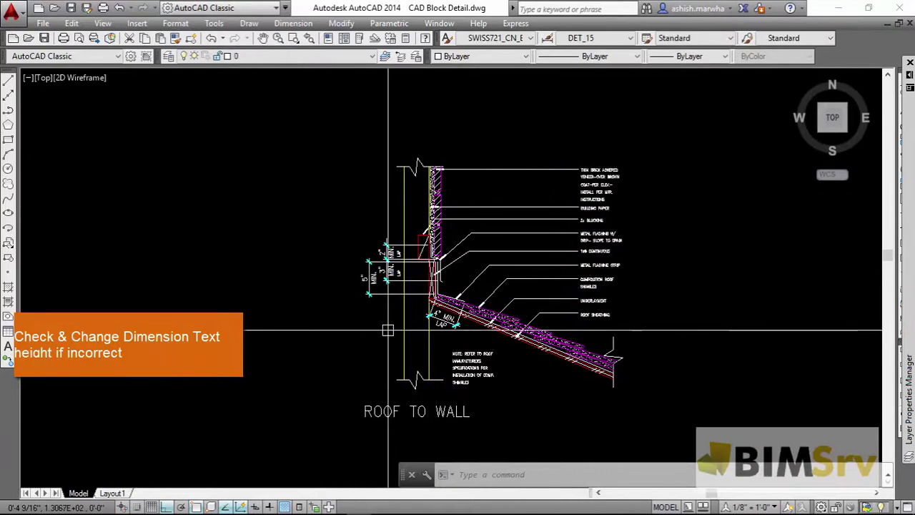
type("D")
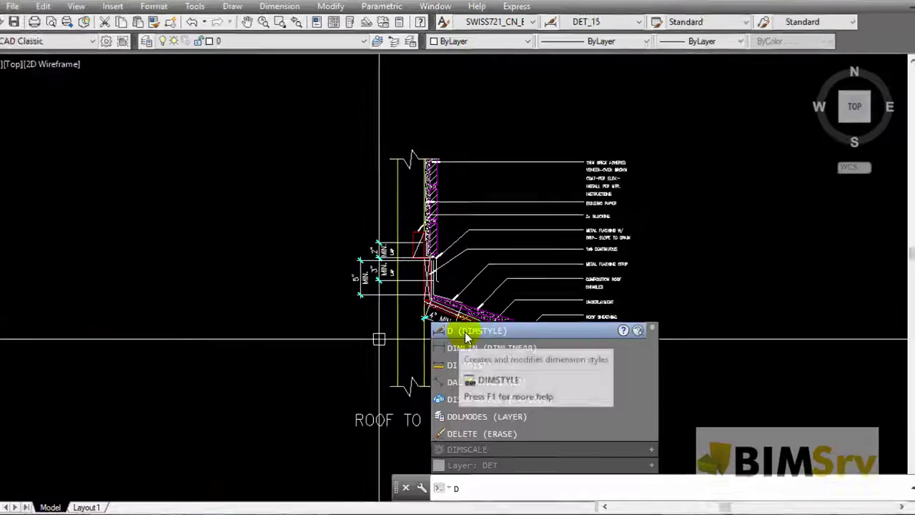
left_click(465, 329)
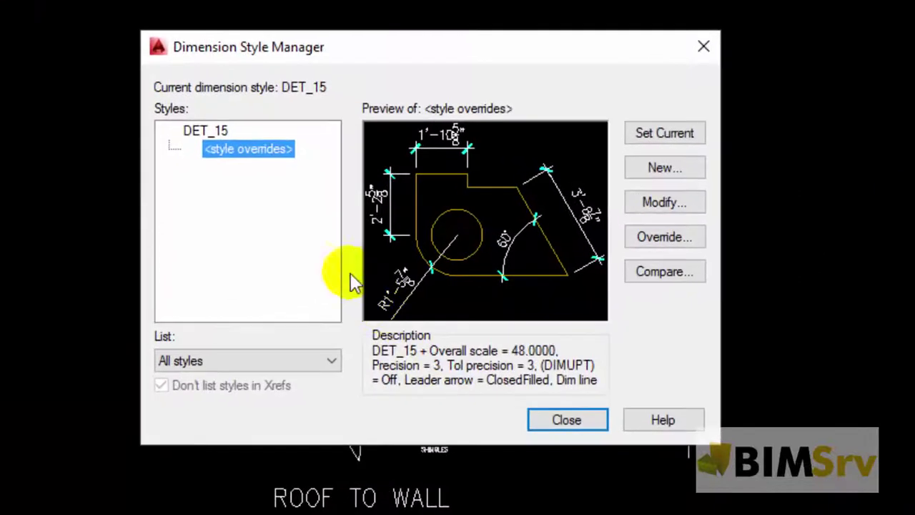
left_click(207, 131)
left_click(649, 206)
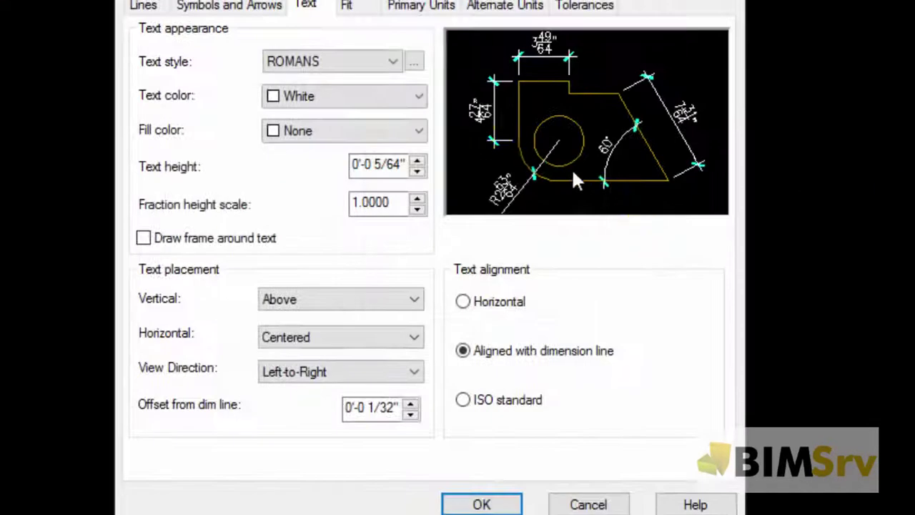
left_click(334, 44)
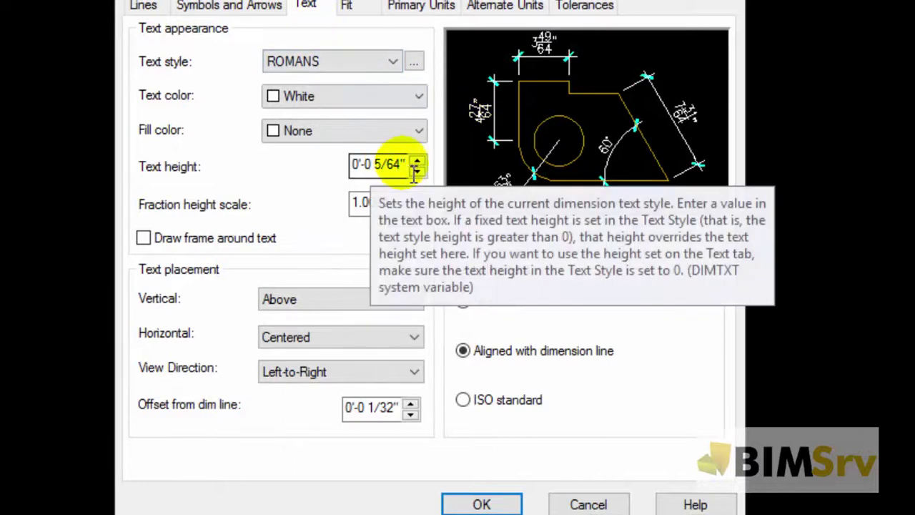
left_click_drag(416, 171, 350, 182)
type("3/32")
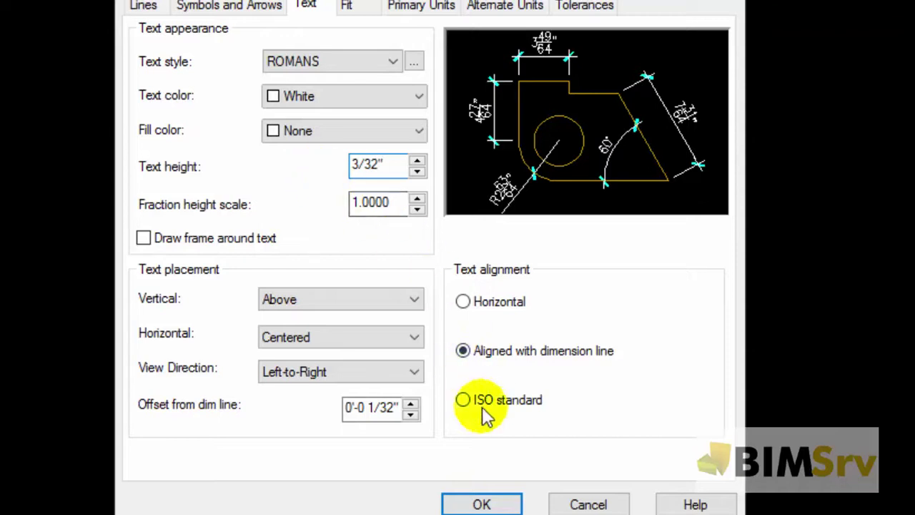
left_click(482, 504)
left_click(548, 420)
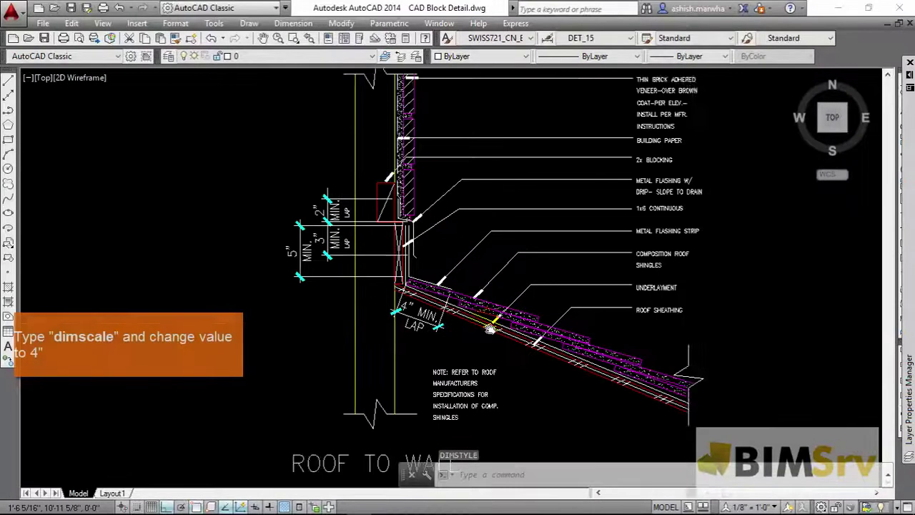
Set DIMSCALE to 4
scroll(418, 322, "up", 2)
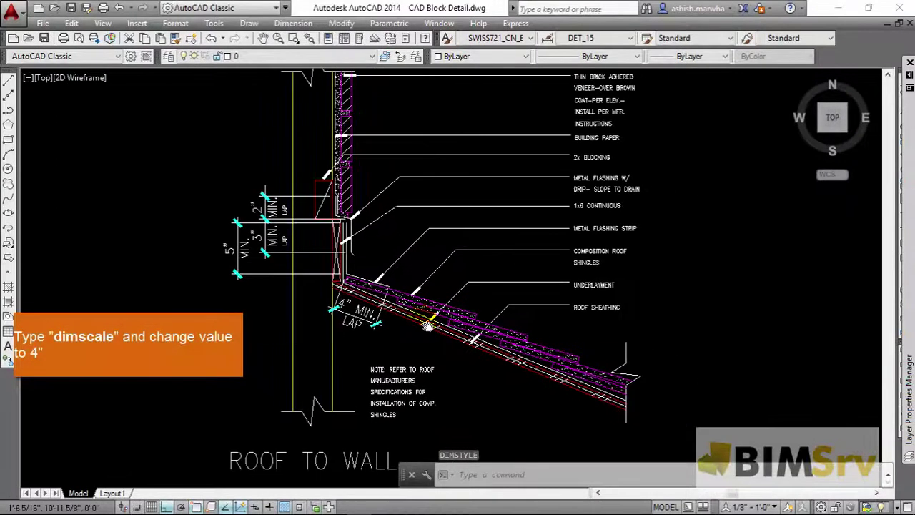
type("d")
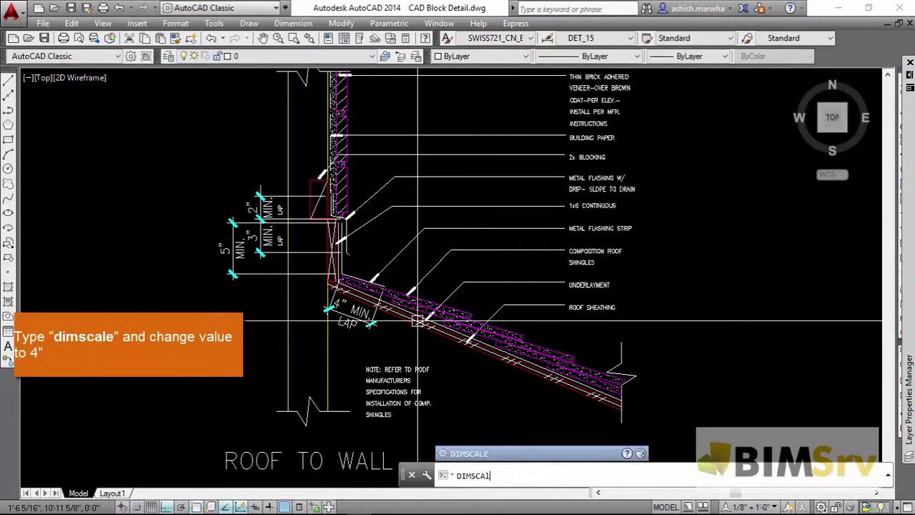
left_click(481, 455)
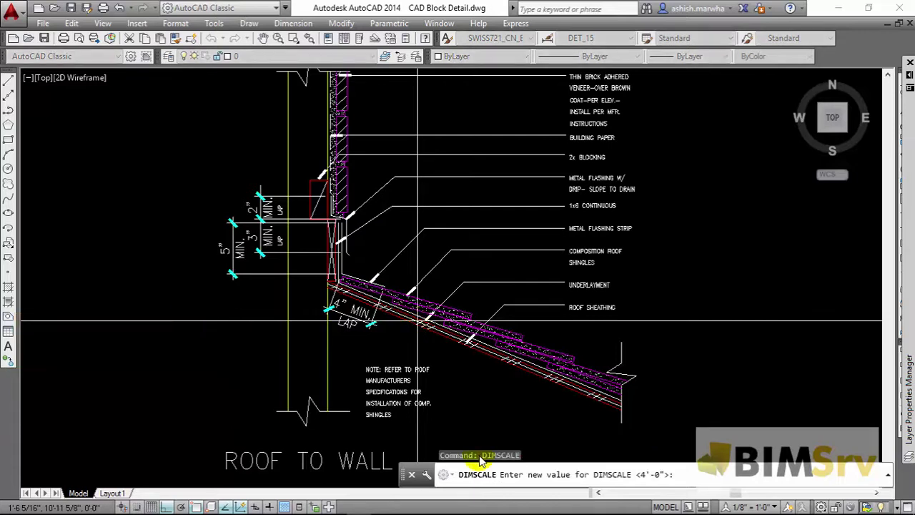
type("4")
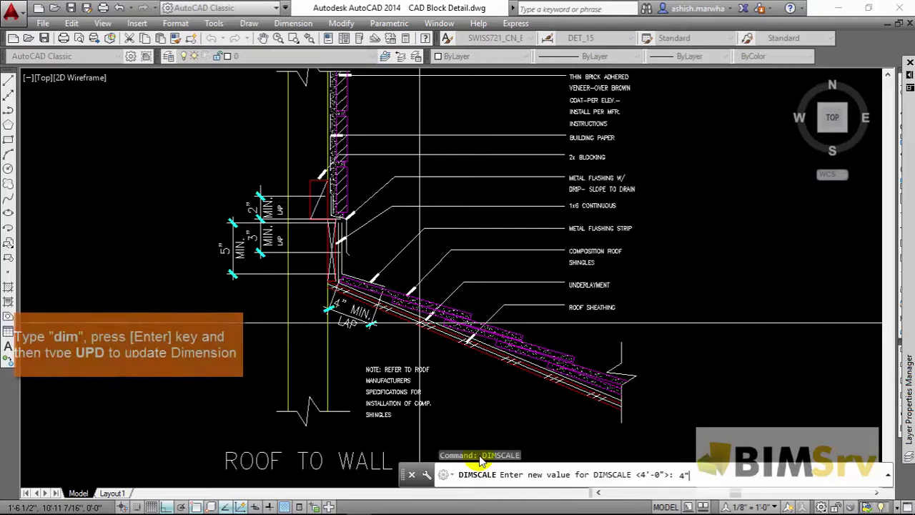
key("Return")
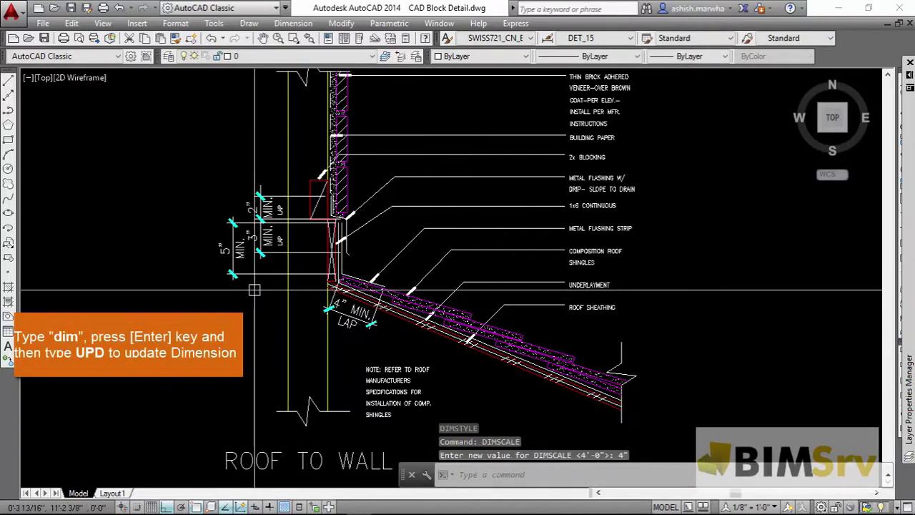
Update the 3" MIN, 2" LAP and other detail dimensions to the current style with DIM UPD
type("DIM")
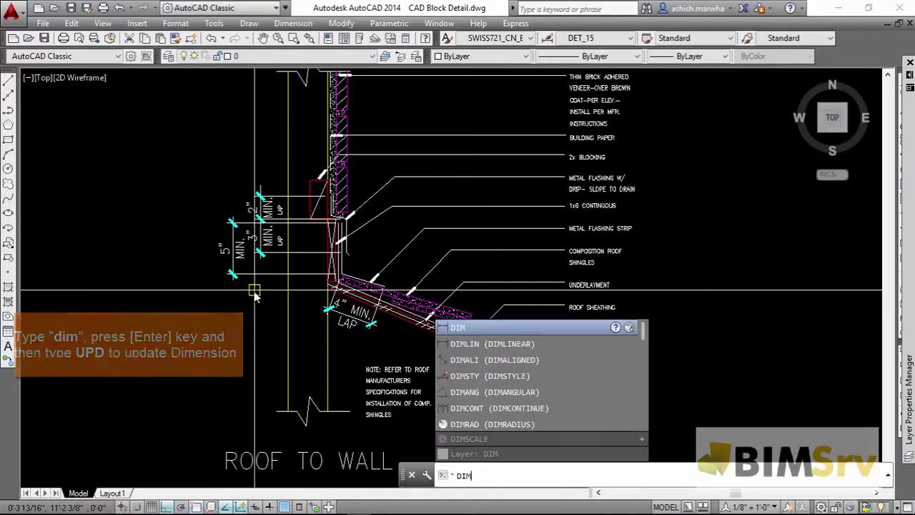
left_click(464, 329)
type("upd")
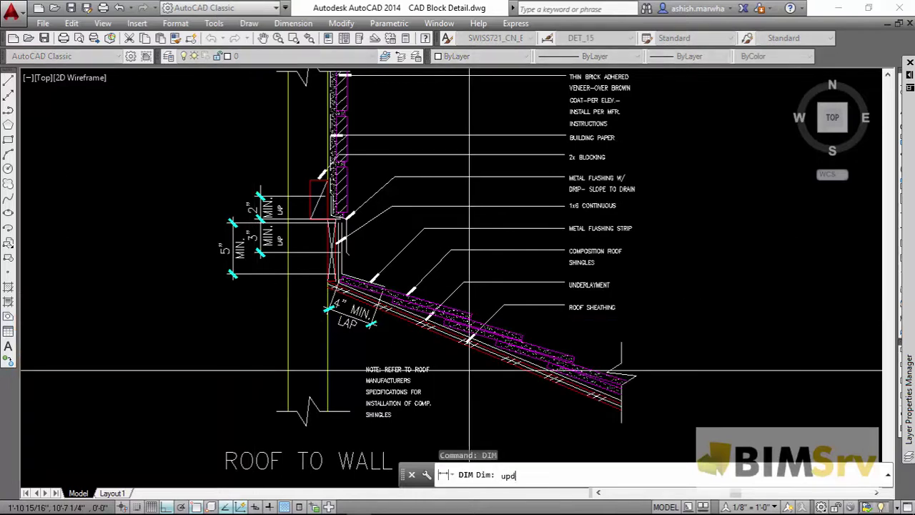
key("Return")
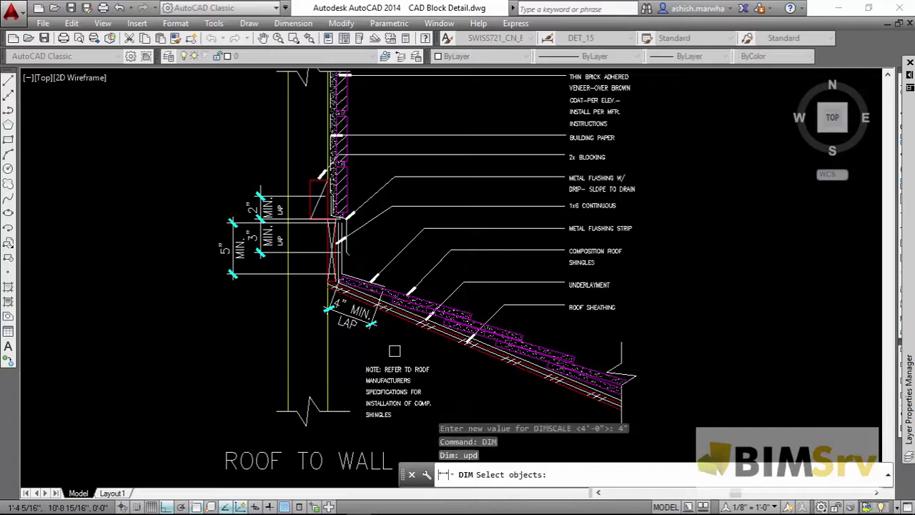
left_click(224, 248)
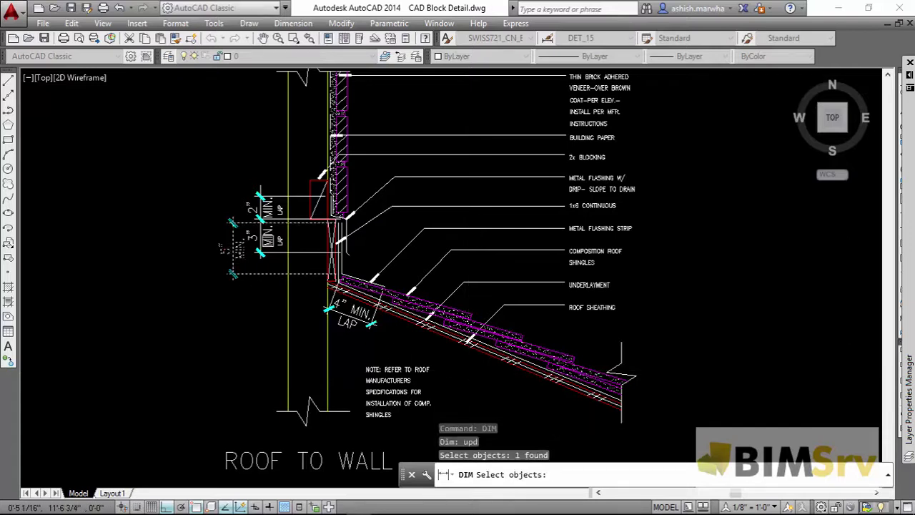
left_click(269, 238)
left_click(262, 200)
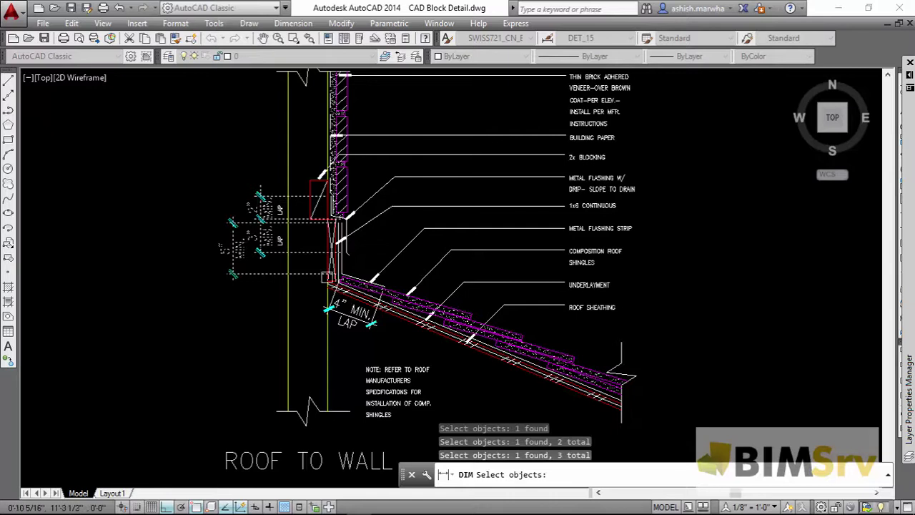
key("Return")
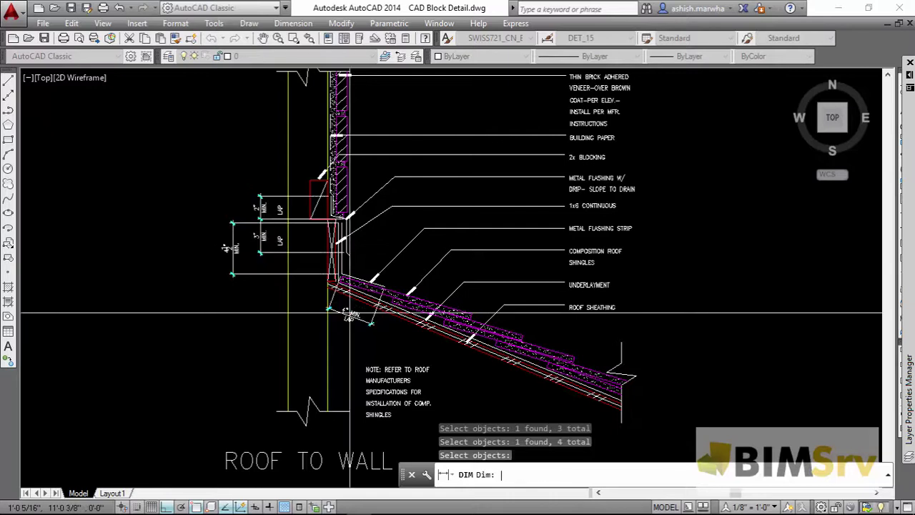
scroll(258, 348, "down", 1)
scroll(258, 347, "down", 2)
scroll(258, 347, "down", 1)
scroll(297, 334, "down", 1)
middle_click_drag(297, 334, 314, 334)
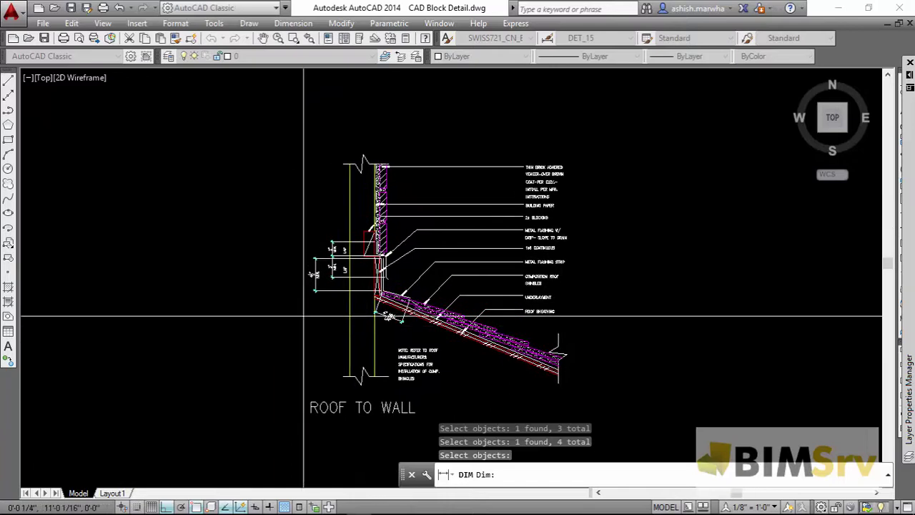
key("Escape")
key("Escape")
left_click(24, 13)
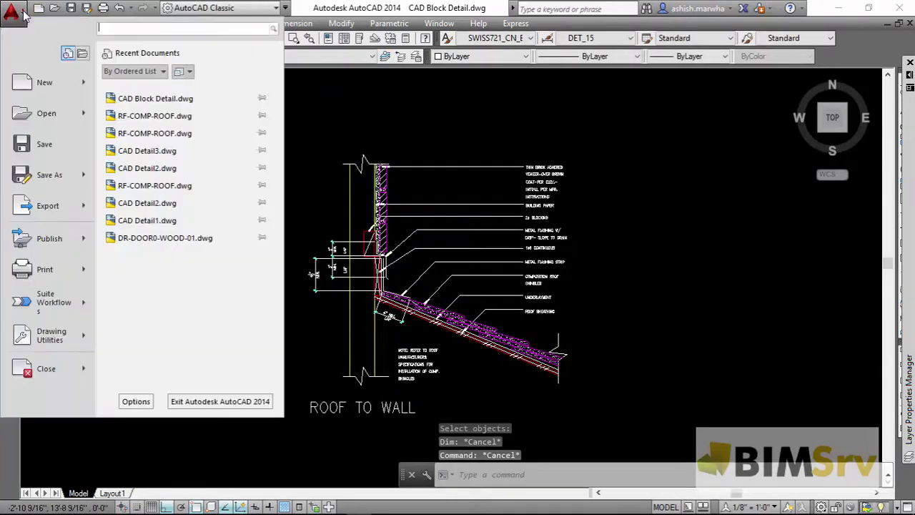
Save the AutoCAD drawing and delete the old CAD import from the Revit view
left_click(45, 145)
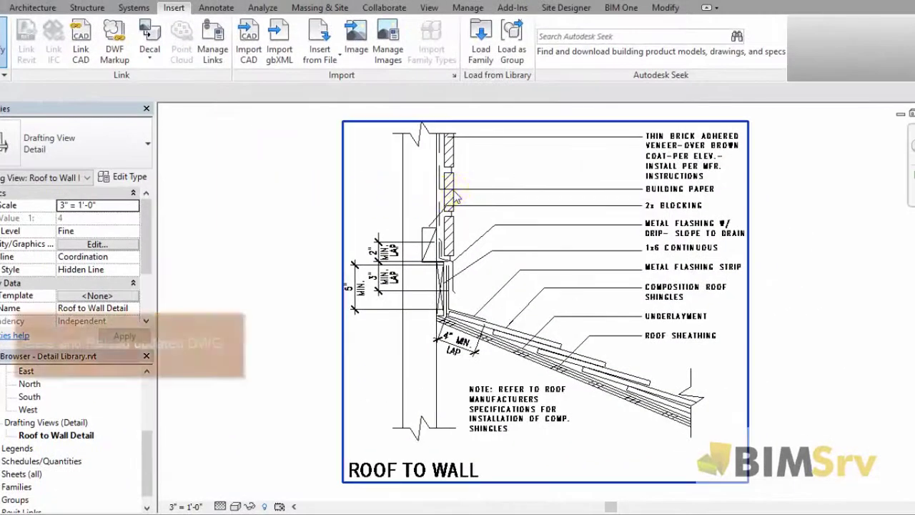
left_click(455, 196)
right_click(462, 195)
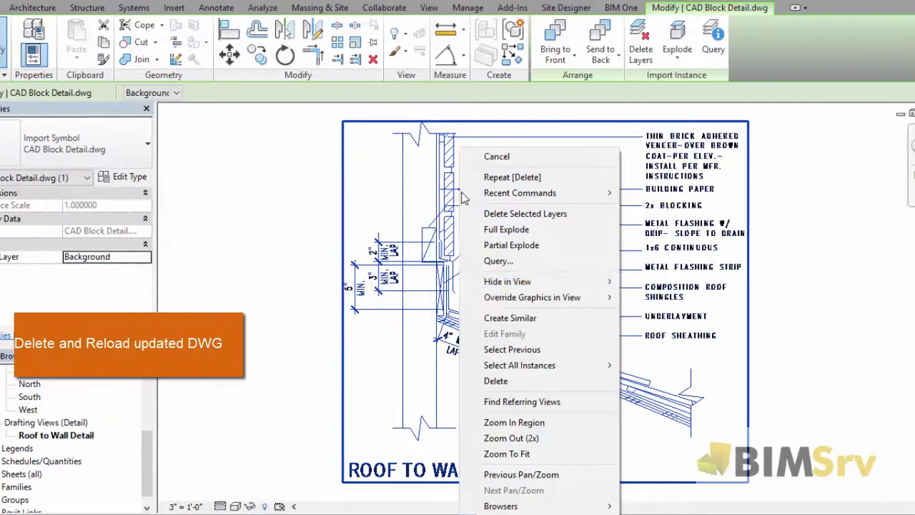
left_click(498, 381)
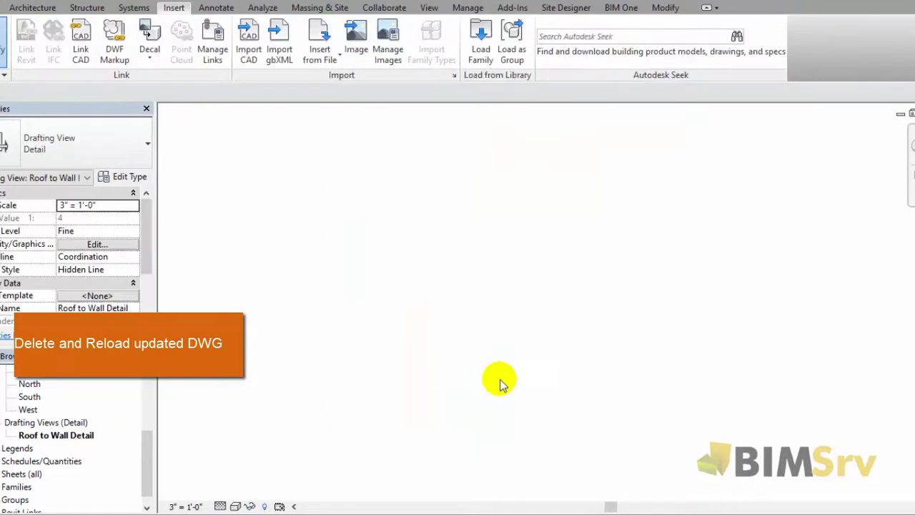
Import the updated CAD Block Detail.dwg into the Roof to Wall Detail view
left_click(248, 39)
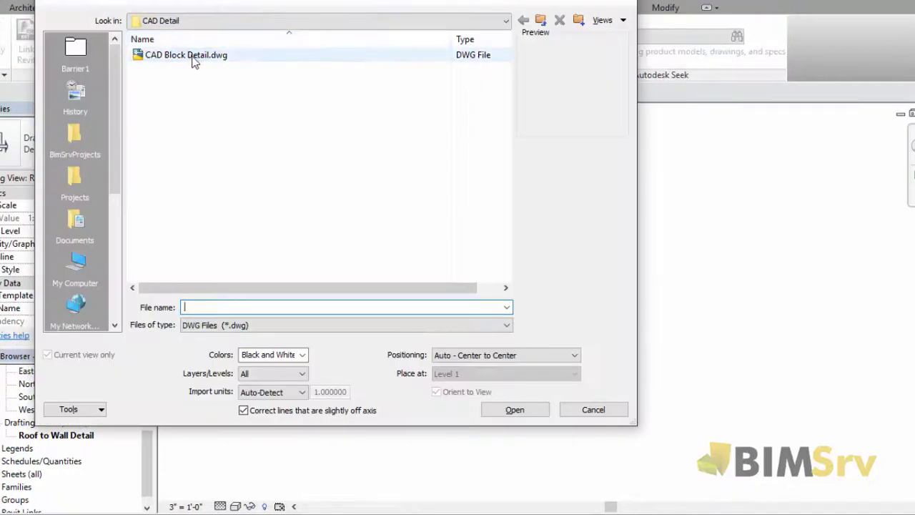
left_click(192, 56)
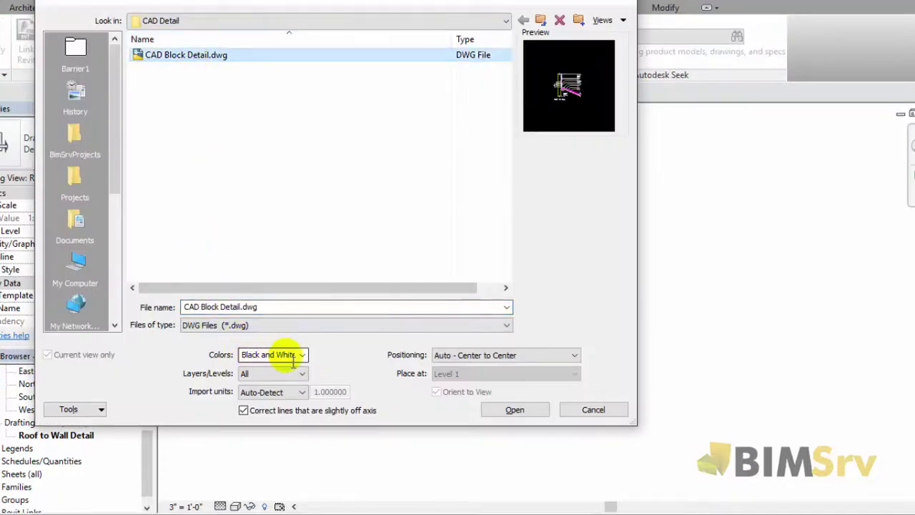
left_click(517, 410)
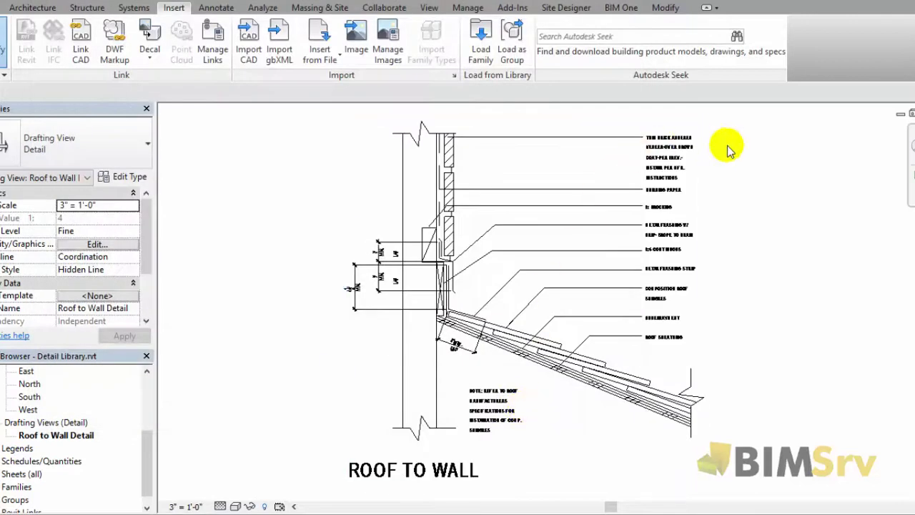
scroll(724, 148, "up", 2)
scroll(726, 148, "up", 1)
scroll(680, 129, "up", 2)
scroll(635, 125, "up", 1)
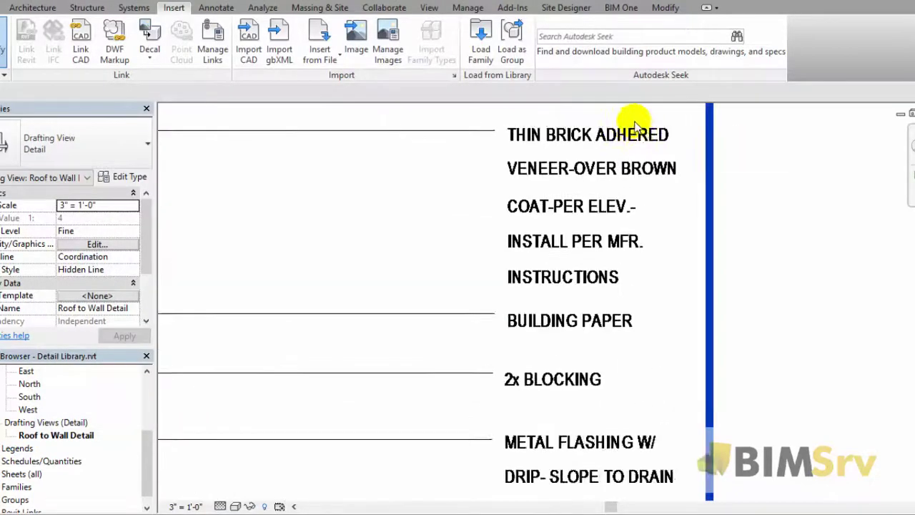
middle_click_drag(637, 127, 586, 190)
scroll(536, 208, "up", 1)
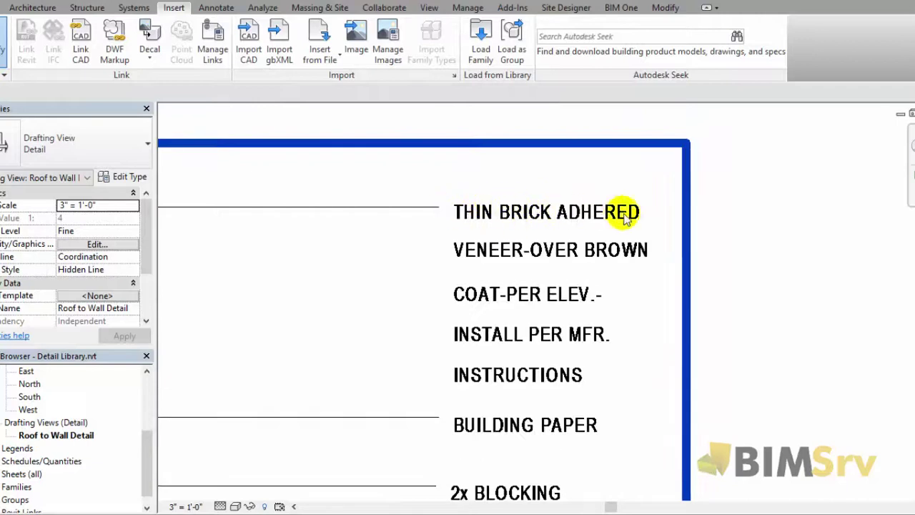
scroll(629, 243, "down", 1)
mouse_move(599, 435)
middle_mouse_down()
mouse_move(631, 254)
mouse_move(752, 205)
middle_mouse_up()
scroll(751, 208, "down", 2)
scroll(751, 266, "down", 1)
mouse_move(619, 370)
middle_mouse_down()
mouse_move(691, 298)
mouse_move(705, 251)
middle_mouse_up()
scroll(769, 422, "up", 1)
scroll(769, 422, "down", 1)
middle_click_drag(756, 348, 638, 346)
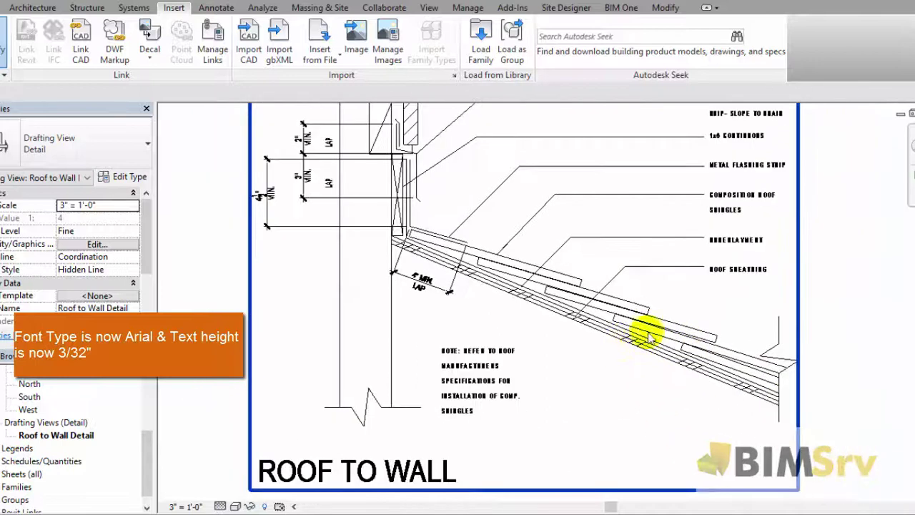
left_click(903, 195)
left_click(866, 237)
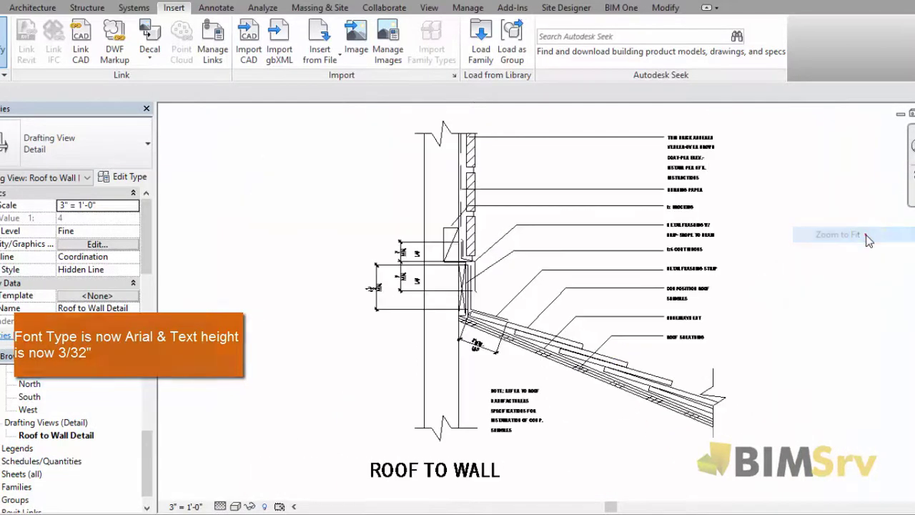